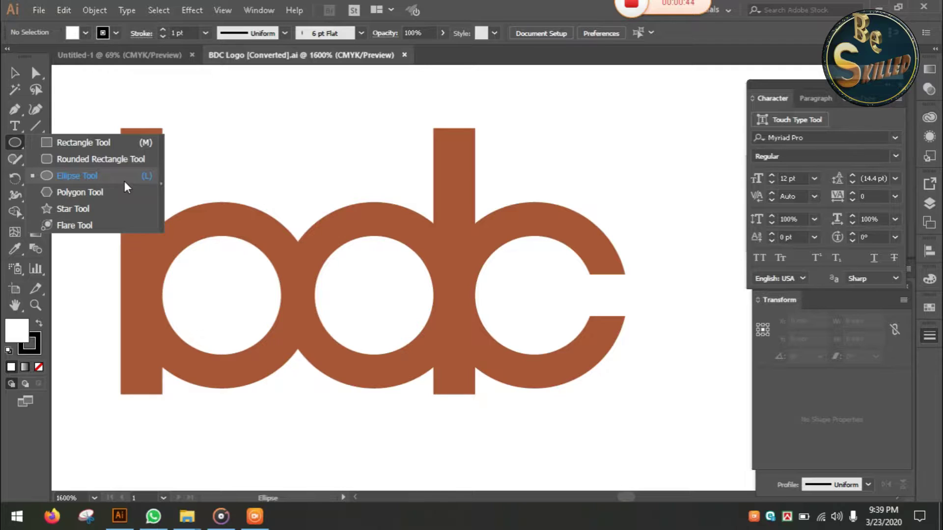
Start drawing a circle outward from the centre of the letter b's round bowl with the Ellipse tool
left_click(142, 180)
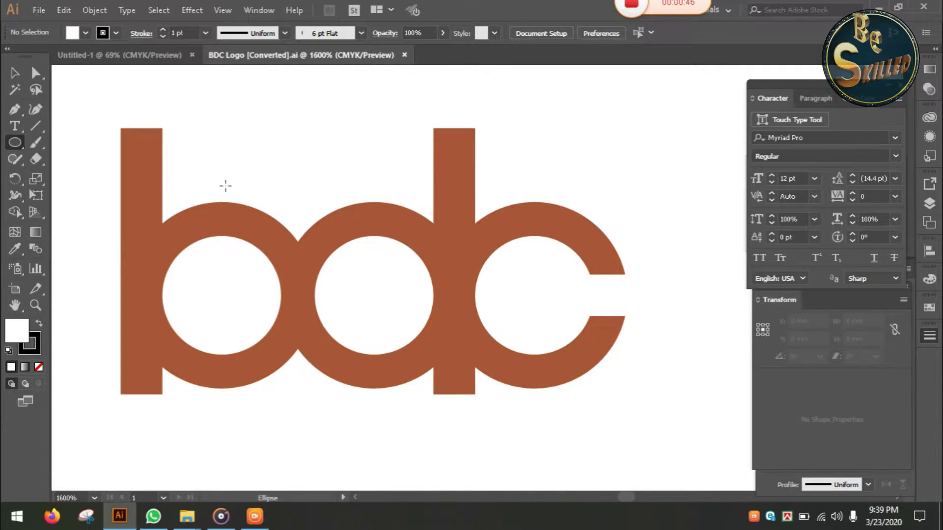
key("ctrl+space")
key("alt")
key("alt")
left_click_drag(220, 295, 270, 349)
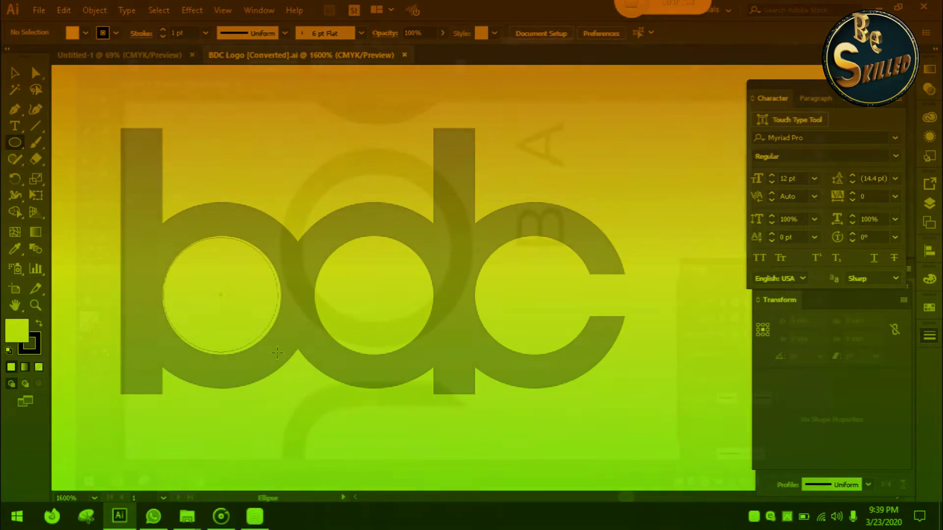
In the Untitled-1 document, place the ruler origin at the large O's corner and draw an ellipse about 29.25 by 28.33 pt around its outer edge
left_click(87, 159)
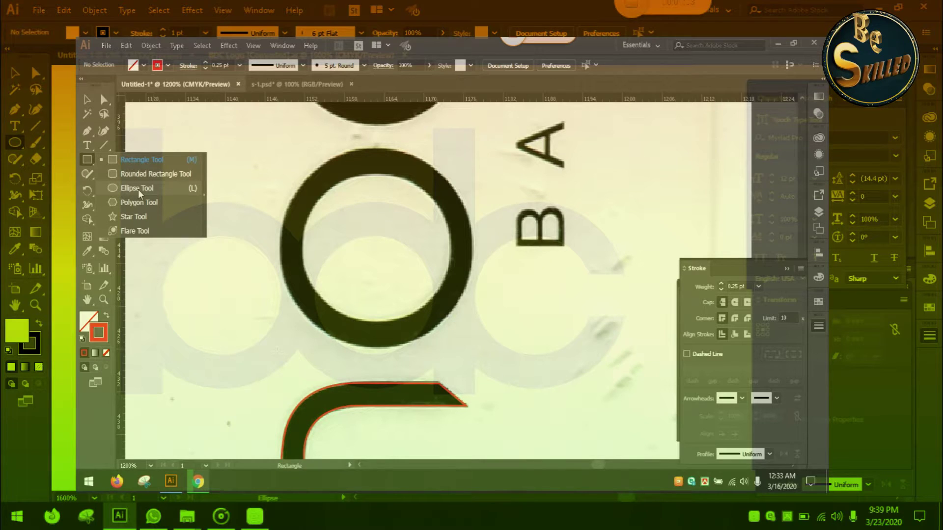
left_click(172, 189)
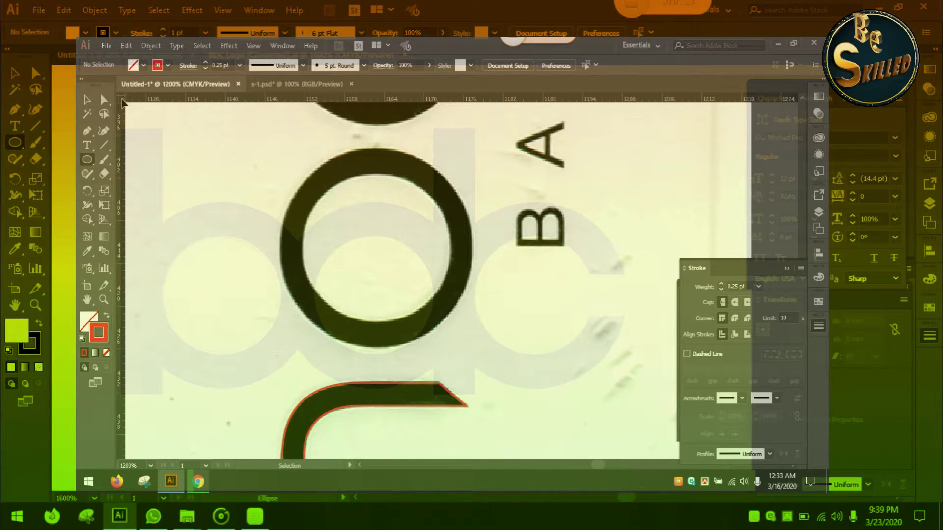
left_click_drag(123, 102, 280, 146)
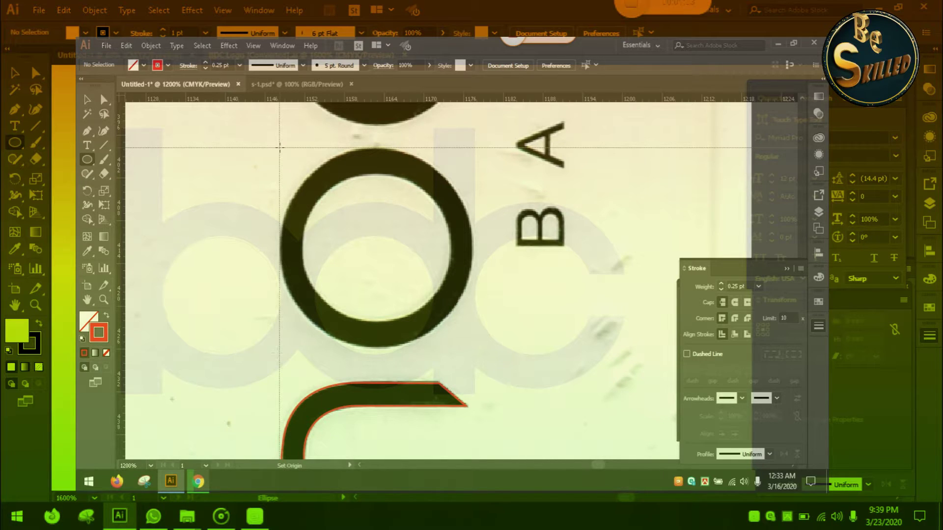
left_click_drag(279, 147, 473, 350)
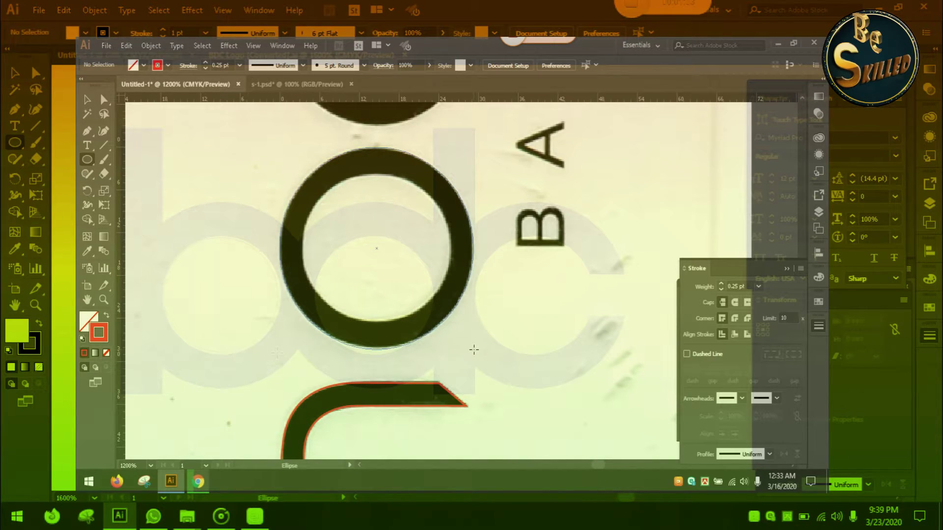
left_click_drag(474, 350, 474, 350)
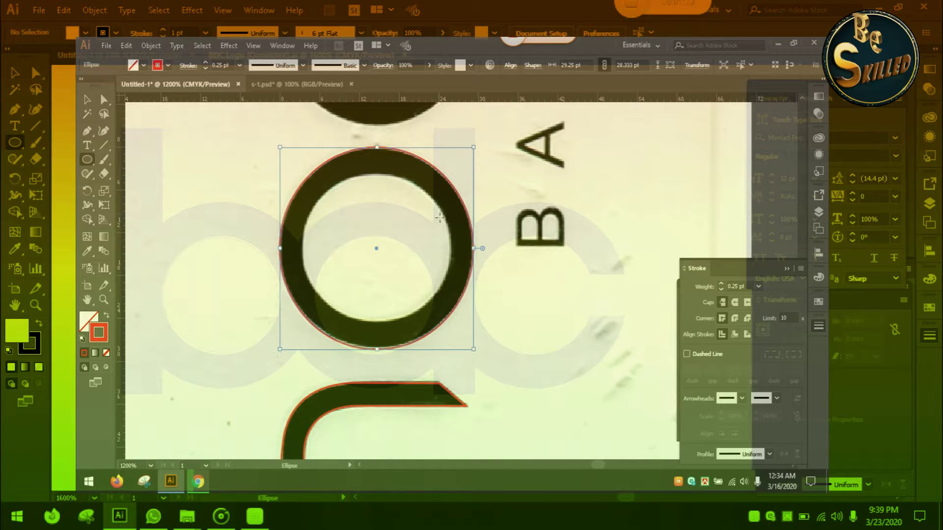
Create a copy of the ellipse around the O scaled uniformly to 80%
scroll(443, 254, "up", 1)
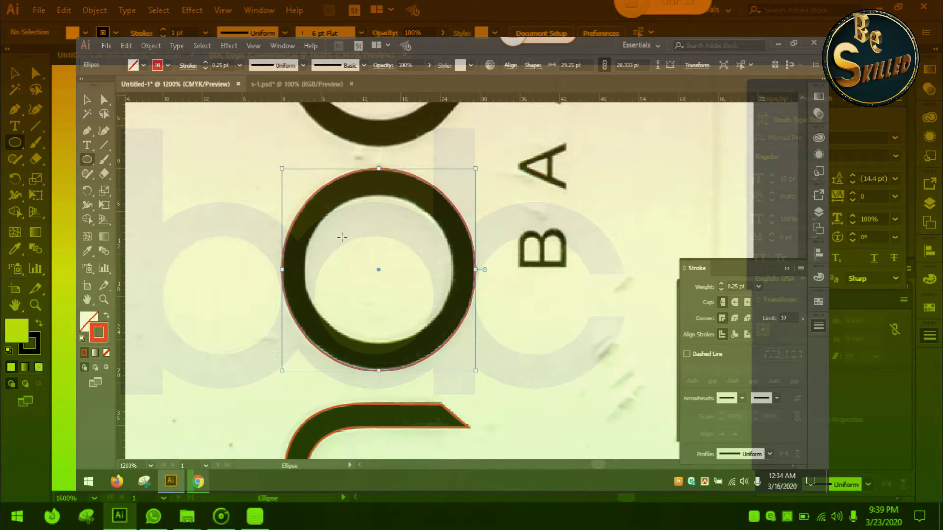
key("v")
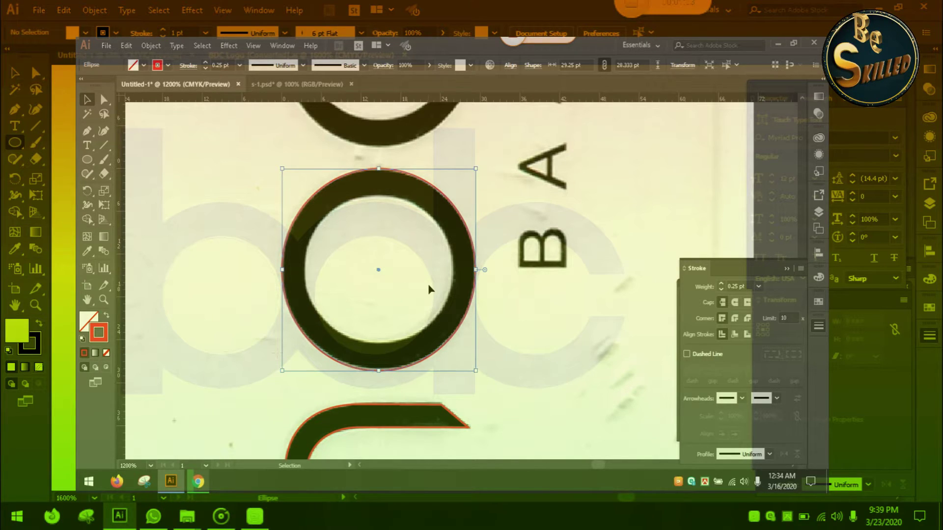
scroll(431, 293, "down", 1)
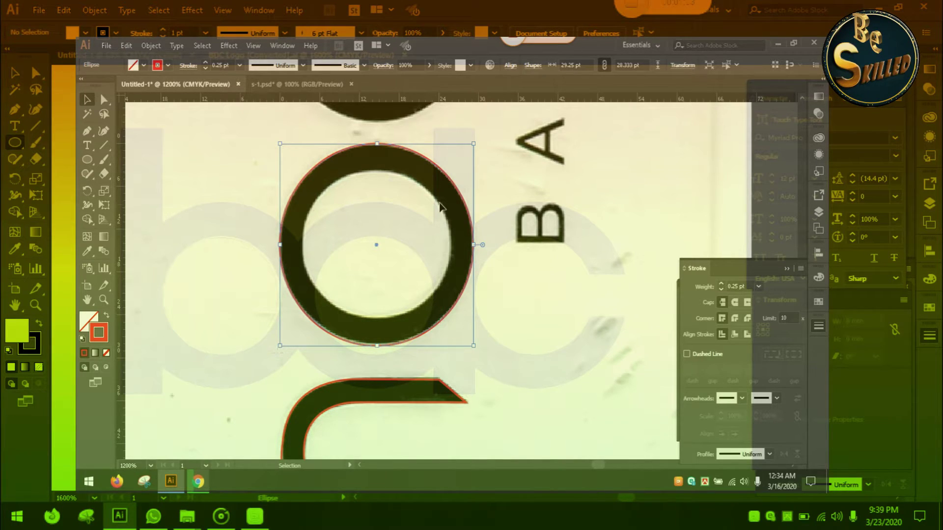
left_click_drag(439, 203, 438, 220)
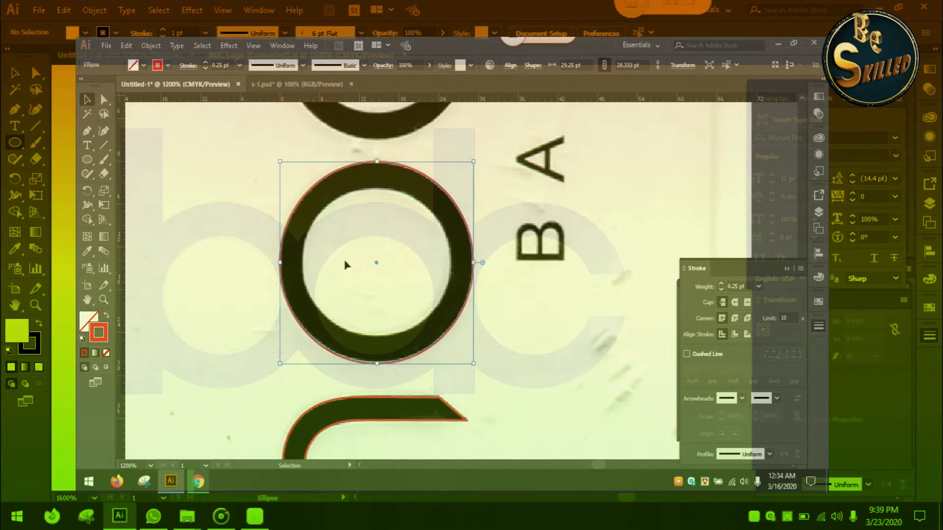
key("s")
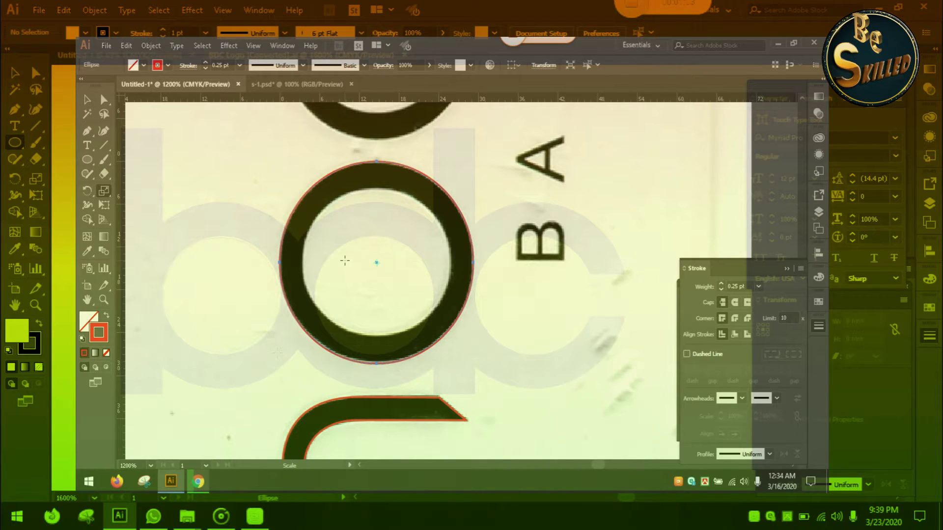
key("Return")
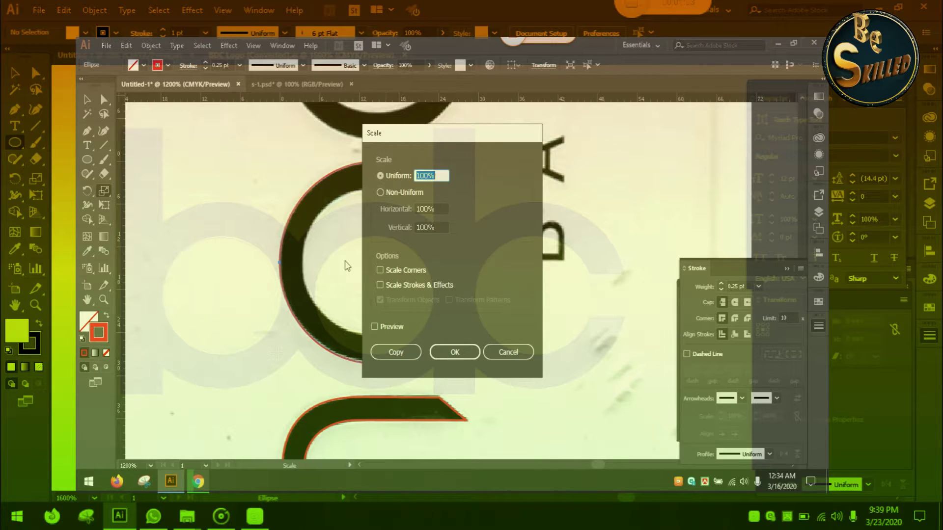
type("80")
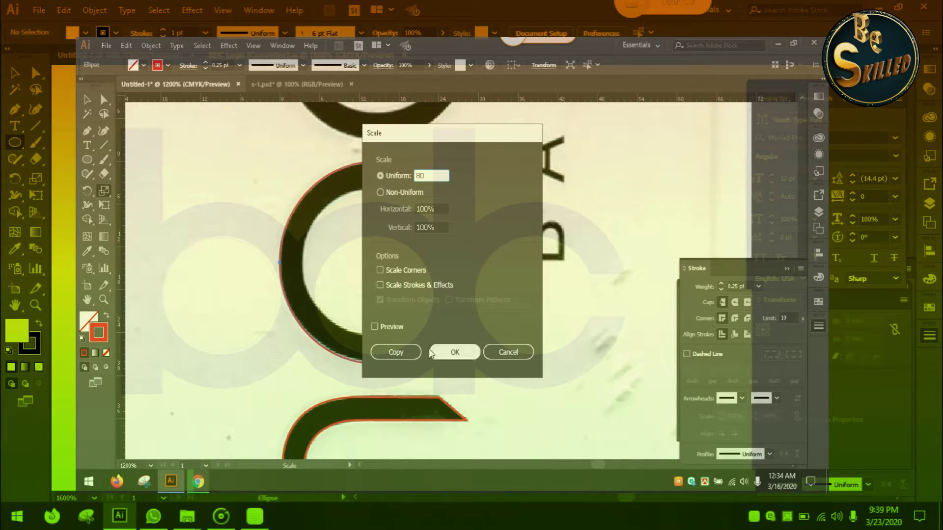
left_click(396, 352)
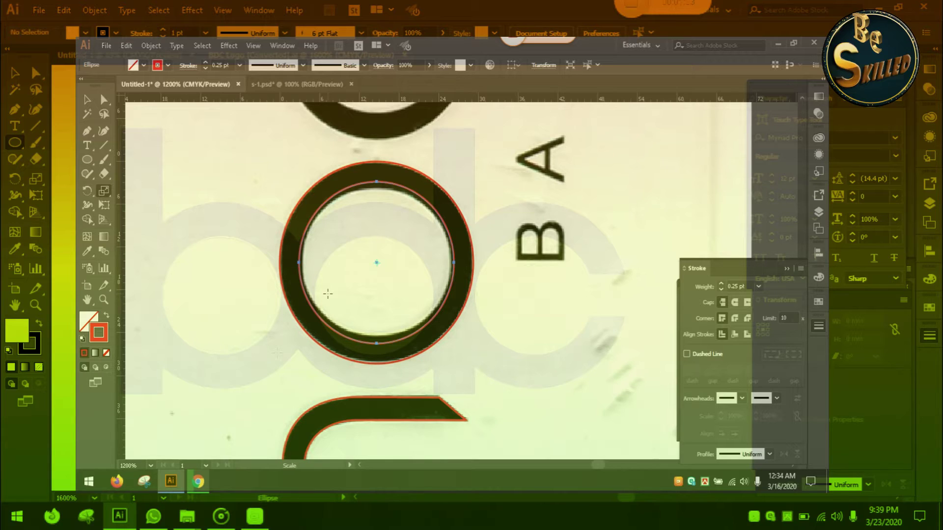
Resize the inner ellipse to fit the O's inner edge, making it about 21.13 pt high and slightly narrower
key("v")
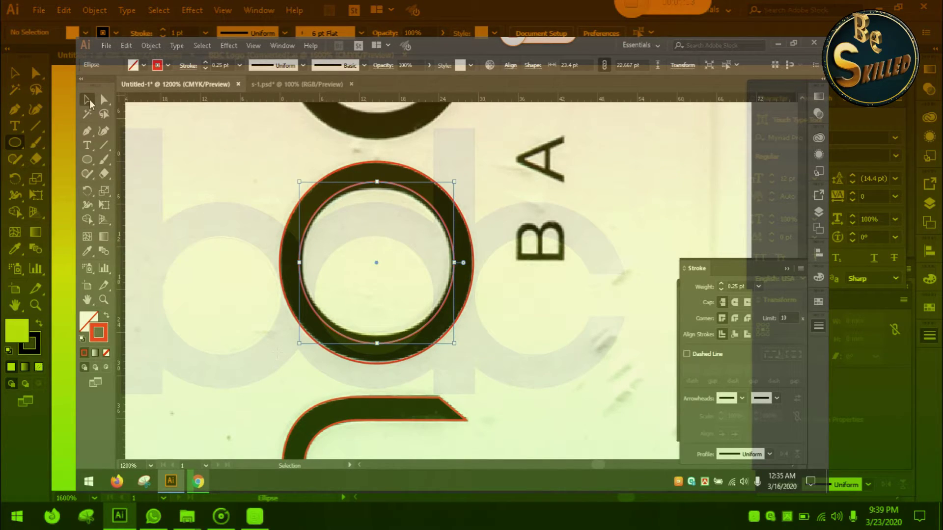
key("z")
left_click(415, 301)
key("v")
left_click_drag(413, 340, 412, 333)
left_click_drag(414, 124, 415, 132)
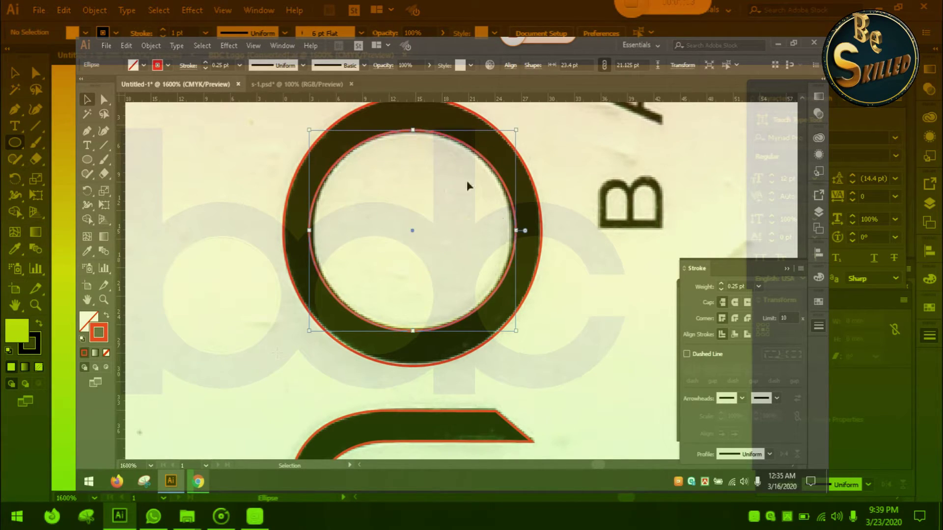
left_click_drag(517, 229, 513, 231)
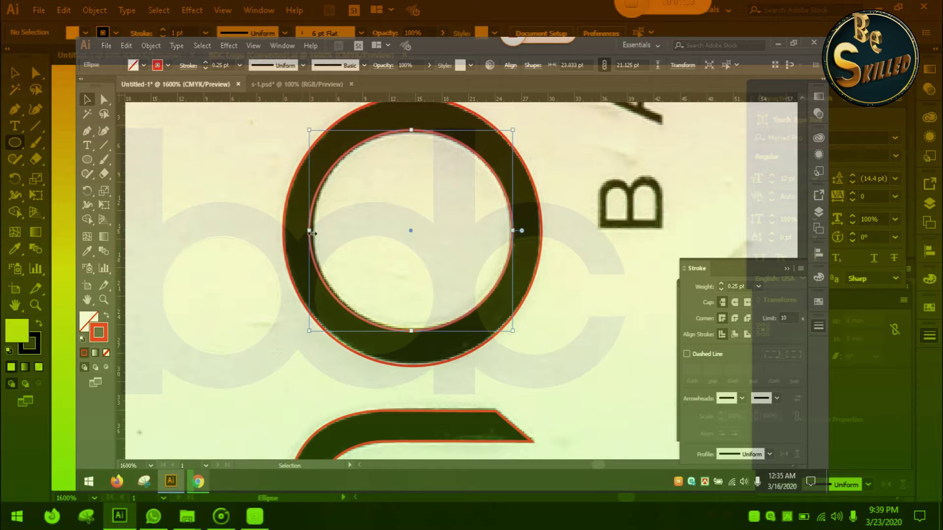
left_click_drag(308, 231, 313, 232)
key("space")
left_click_drag(394, 202, 427, 313)
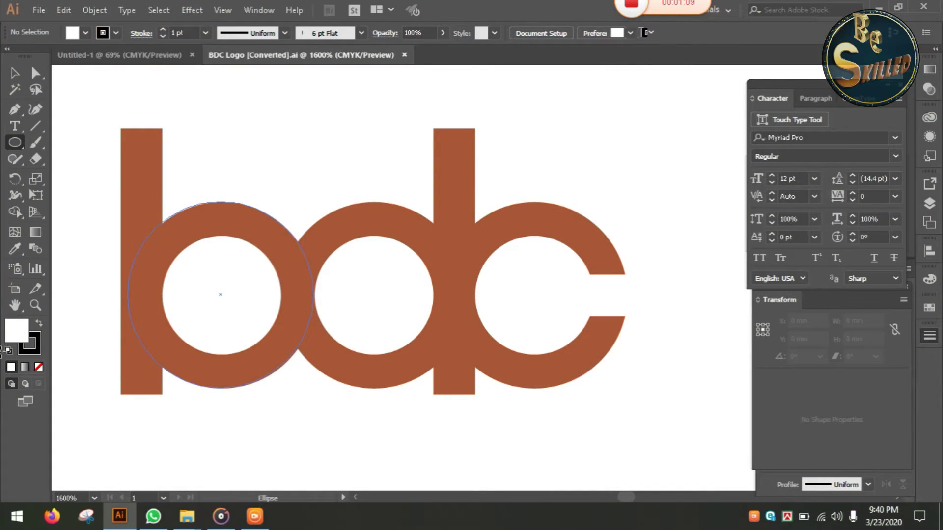
In the BDC Logo document, draw a circle about 5.95 mm across around the b's bowl, with no fill and a 0.25 pt stroke
left_click_drag(220, 294, 314, 388)
left_click(39, 367)
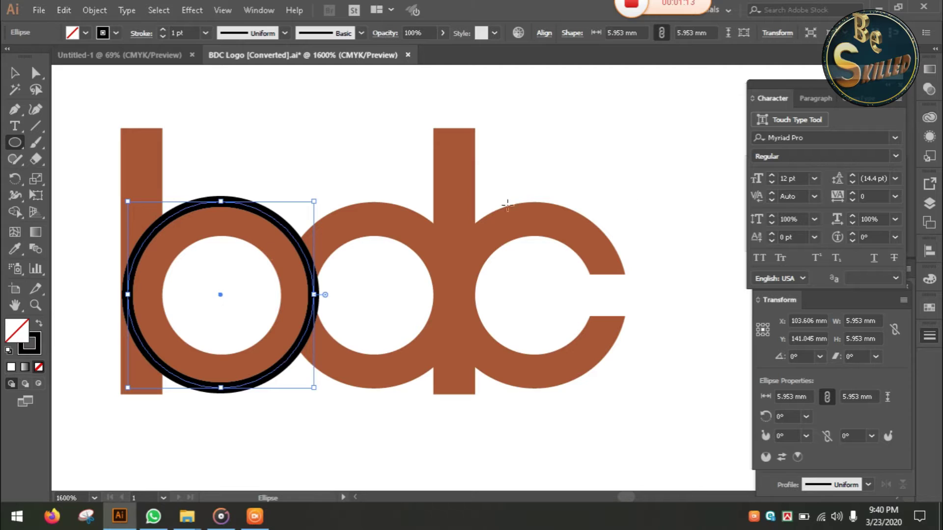
left_click(930, 338)
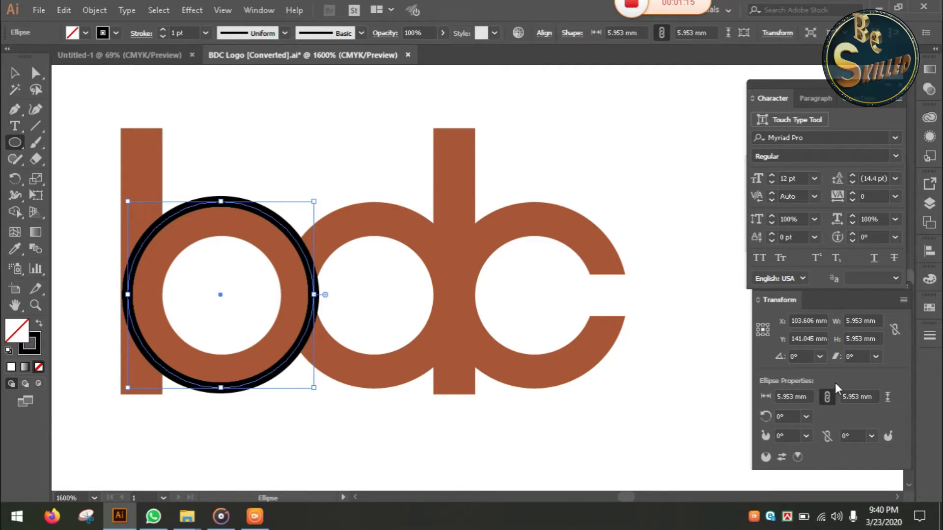
left_click(927, 336)
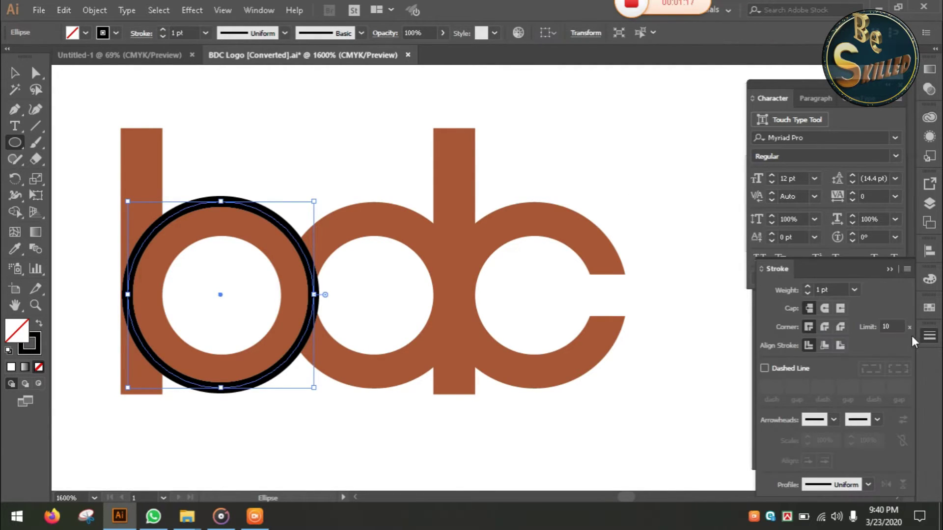
left_click(854, 291)
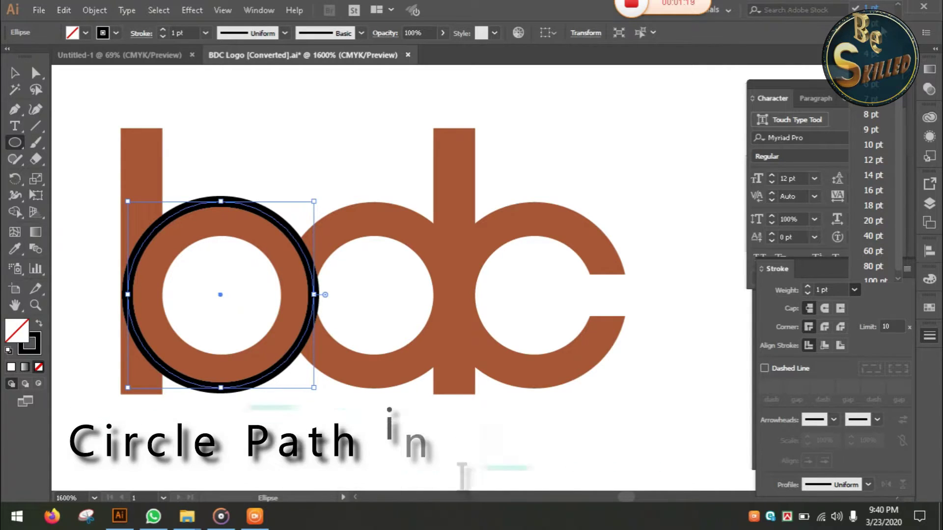
left_click(897, 15)
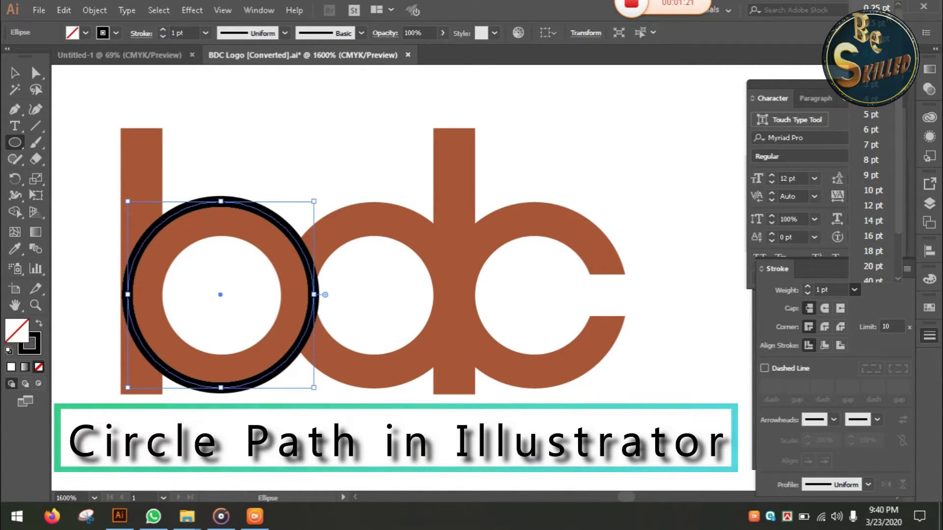
left_click(881, 11)
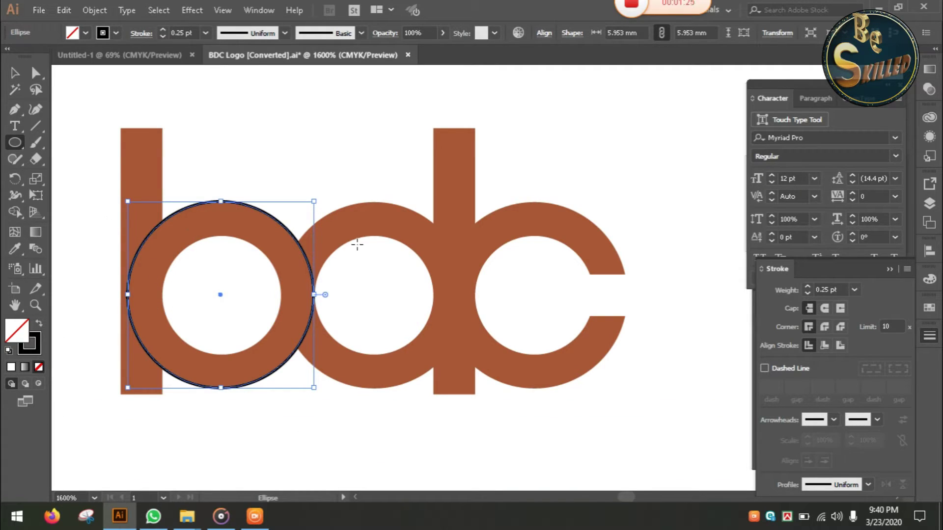
Make a copy of the circle scaled uniformly to 80% and repeat the scaling to reach the bowl's inner edge
key("s")
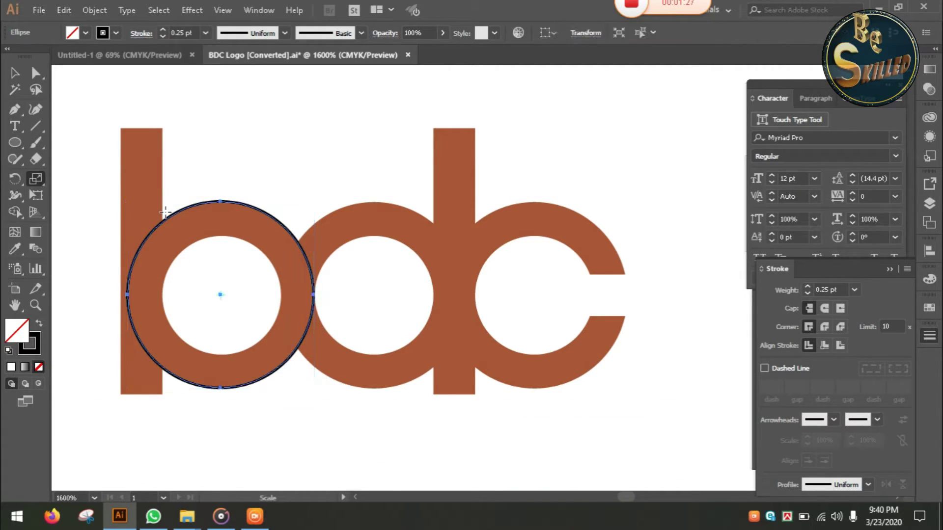
left_click(216, 288, "alt")
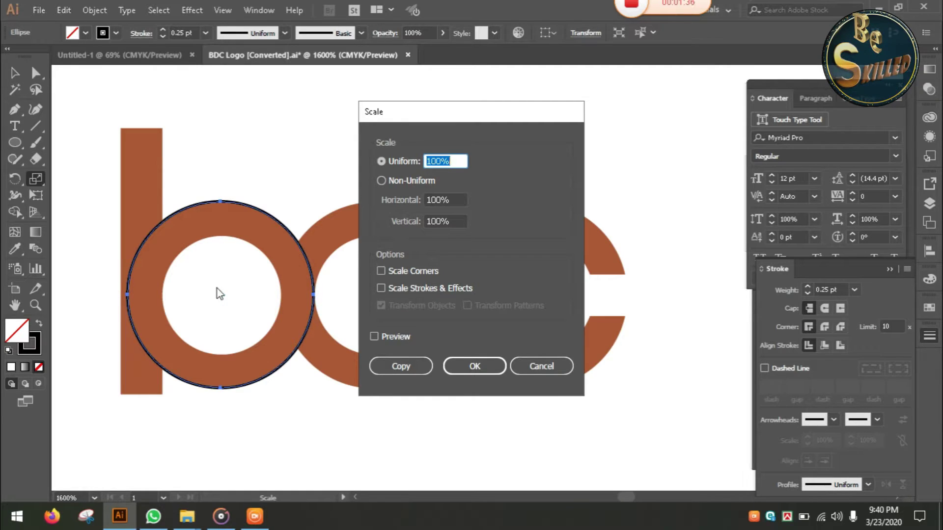
type("80")
left_click(399, 365)
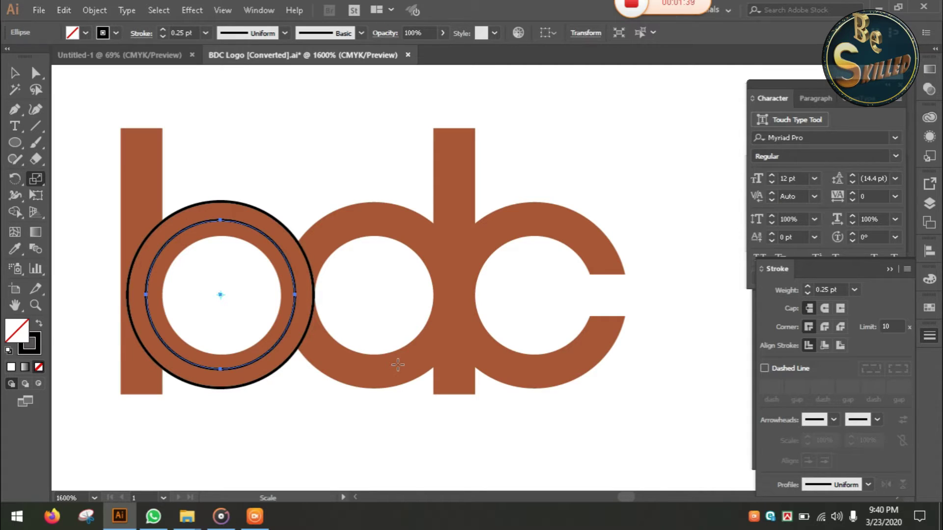
key("ctrl+d")
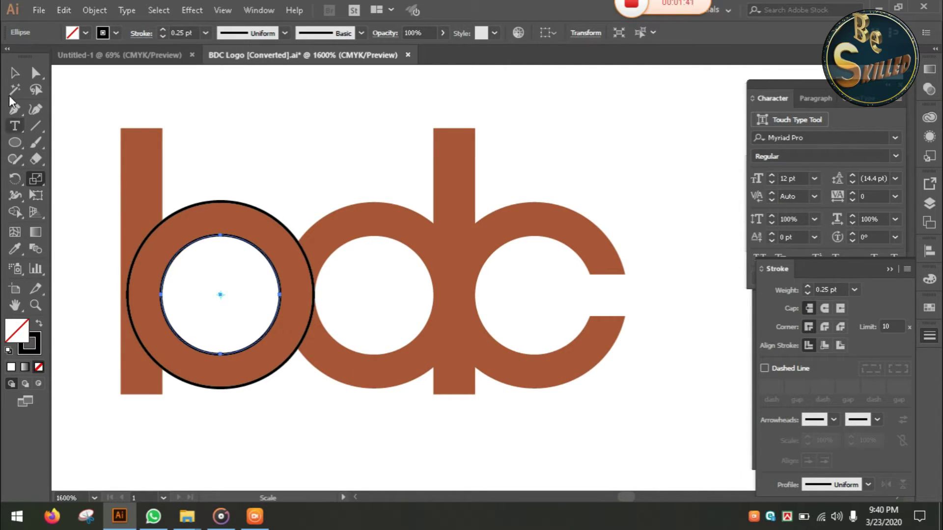
left_click(15, 73)
left_click(232, 171)
left_click_drag(210, 170, 258, 308)
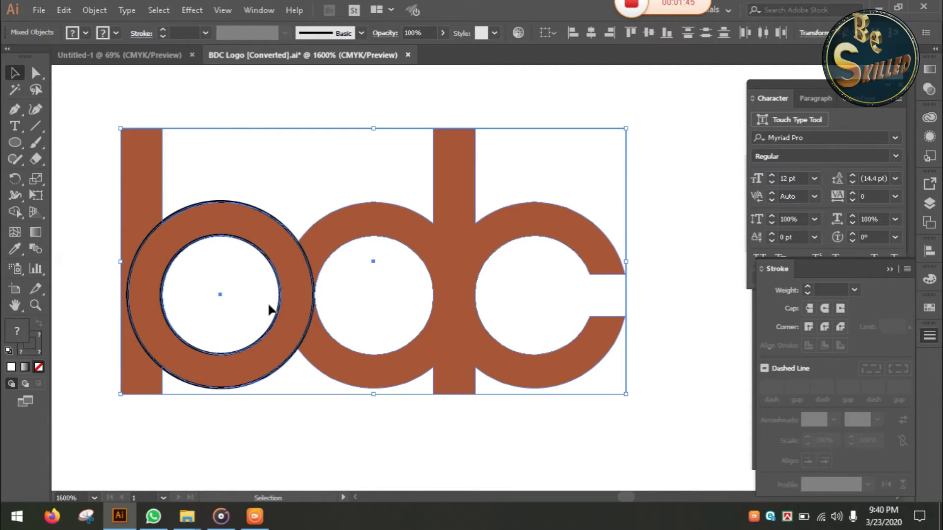
left_click(665, 221)
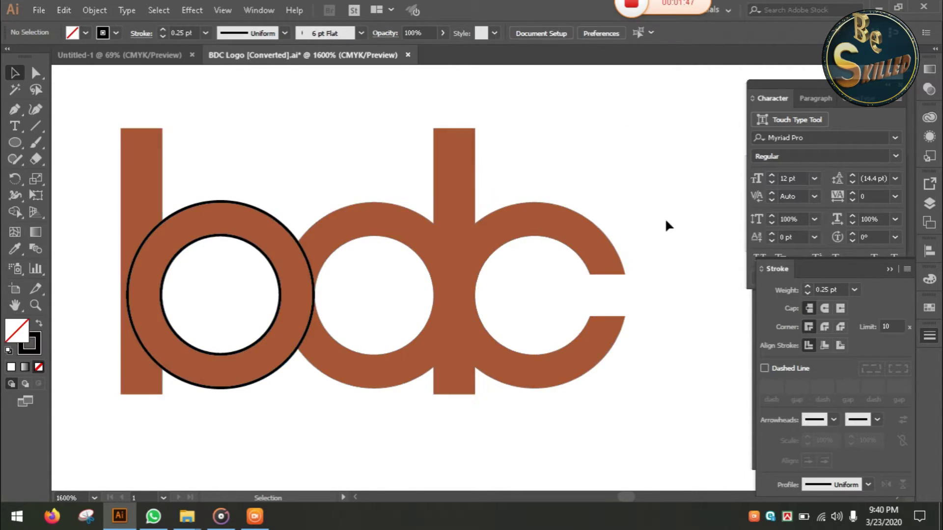
Fill both circles on the b with magenta (C 10.2, M 93.73, Y 0, K 0) and remove their strokes
left_click(222, 201)
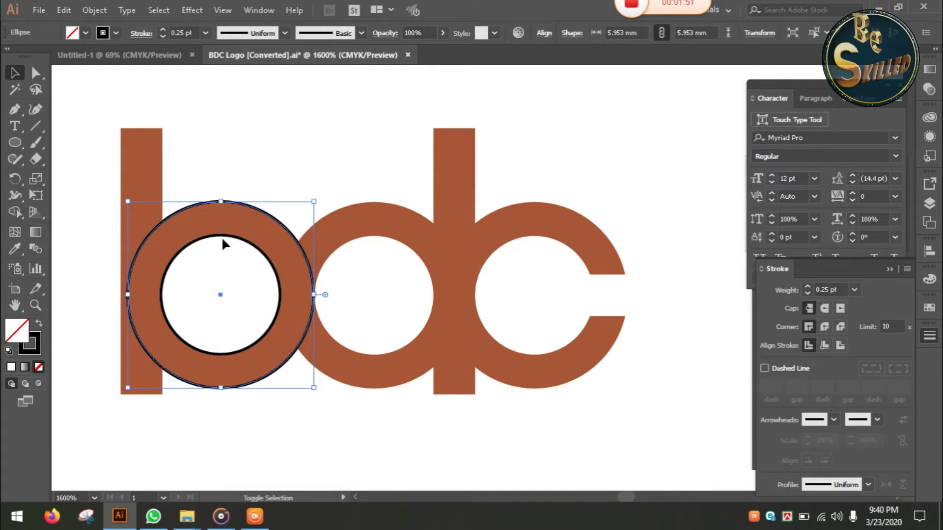
key("comma")
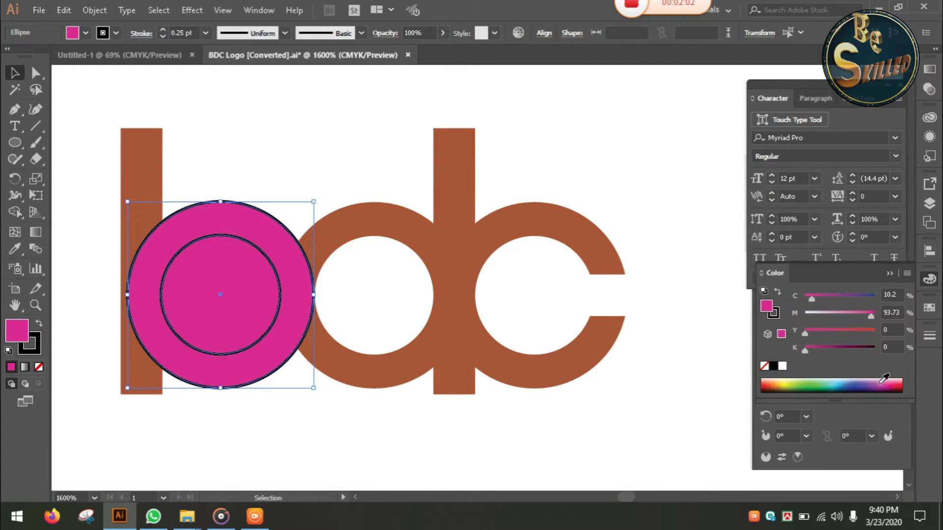
left_click(773, 314)
left_click(764, 366)
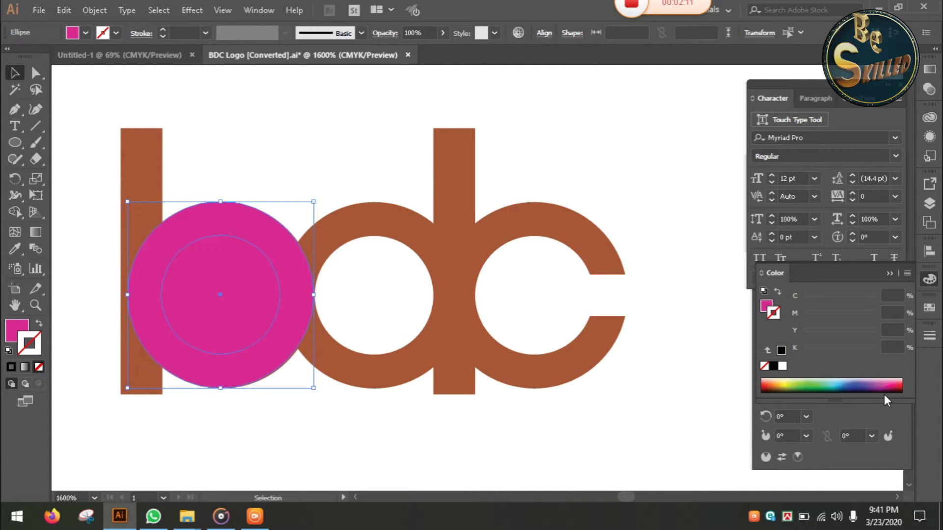
left_click(885, 406)
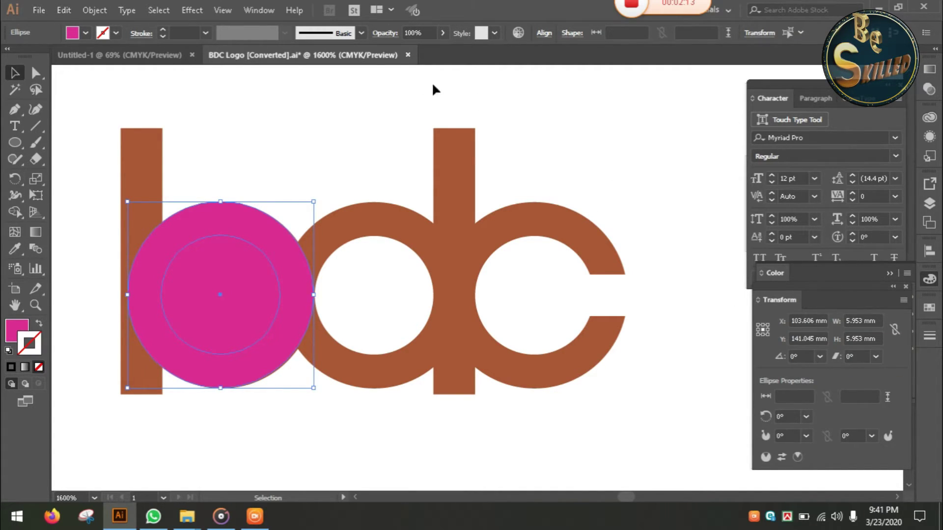
Exclude the overlapping area of the two magenta circles with Pathfinder to form a ring on the b
left_click(261, 8)
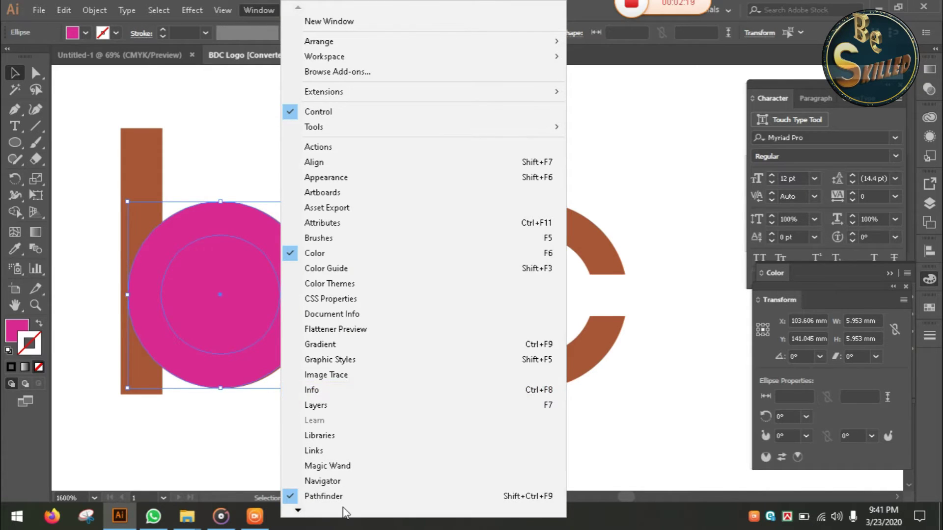
left_click(324, 496)
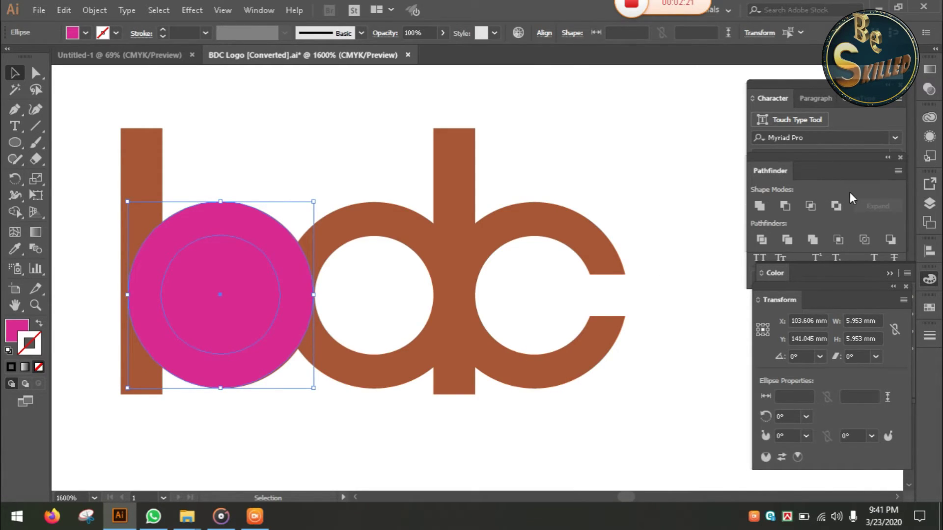
left_click(840, 205)
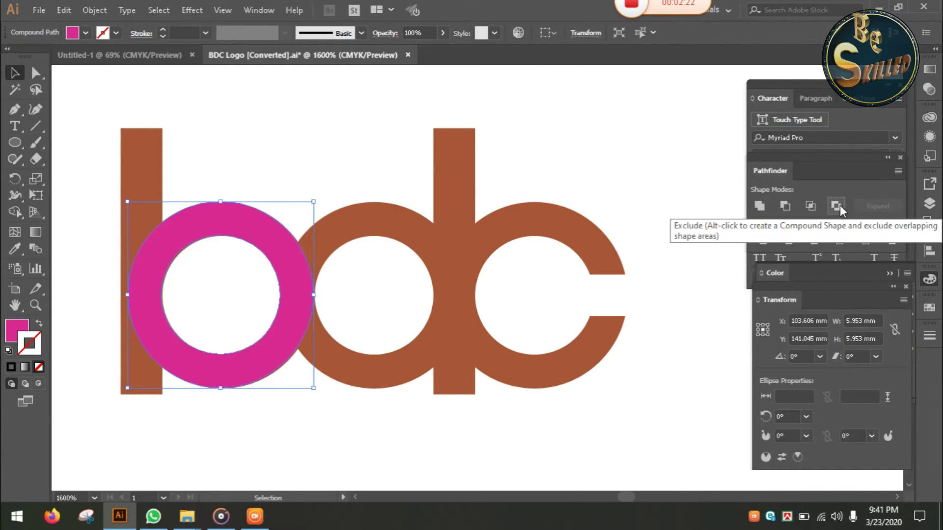
left_click(261, 156)
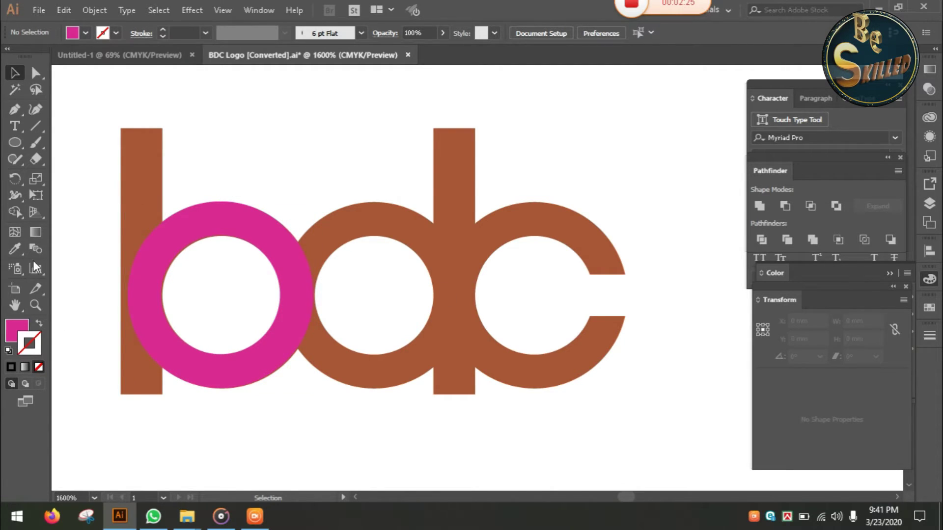
Draw a magenta rectangle over the b's stem and widen it to about 1.345 mm, keeping its height at about 8.49 mm
left_click(16, 144)
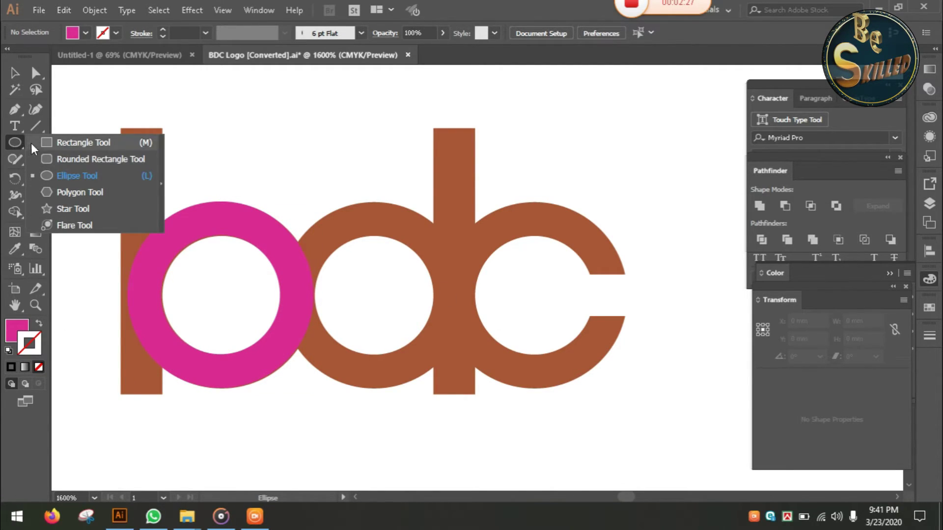
left_click(49, 140)
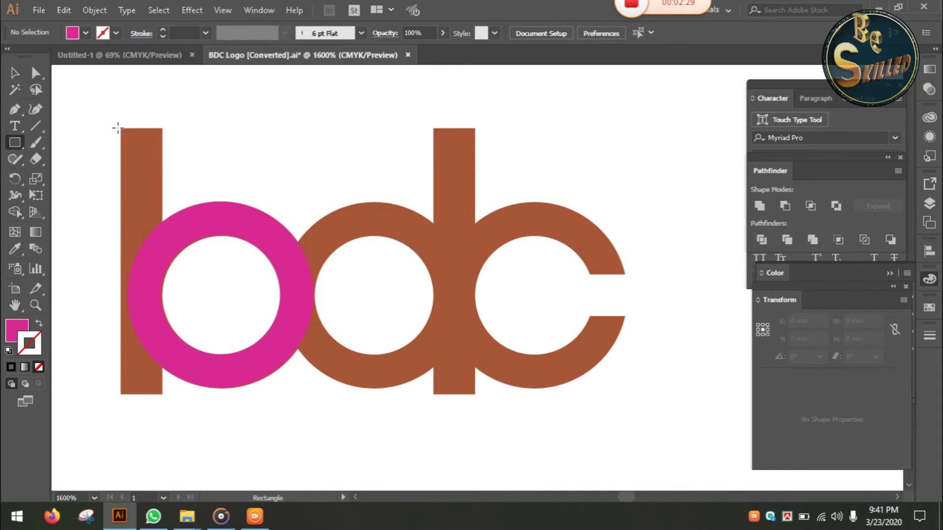
left_click_drag(122, 128, 162, 394)
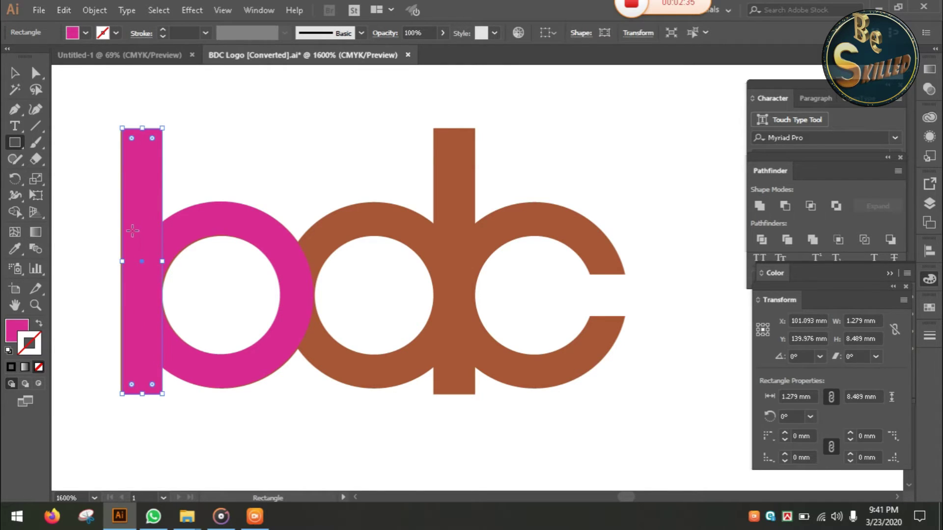
left_click_drag(122, 262, 121, 265)
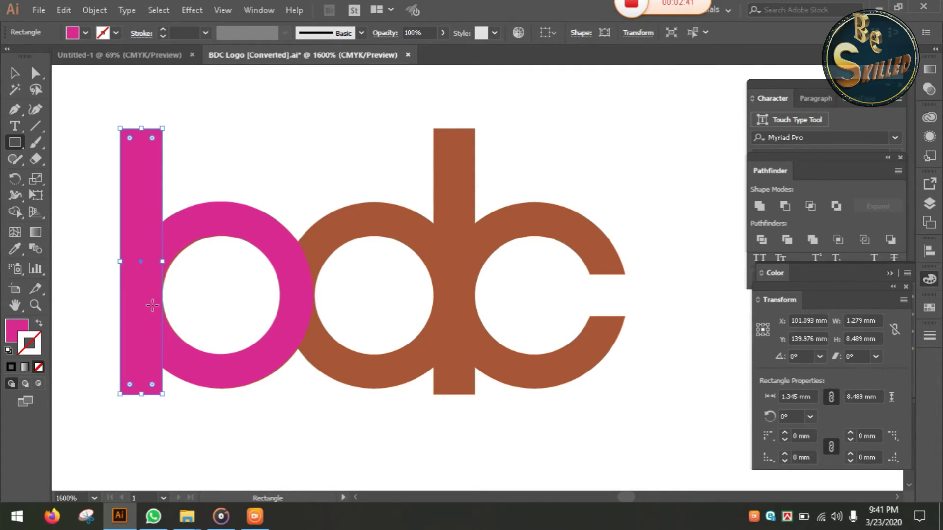
Select the stem rectangle together with the ring and unite them into one b shape
key("ctrl+space")
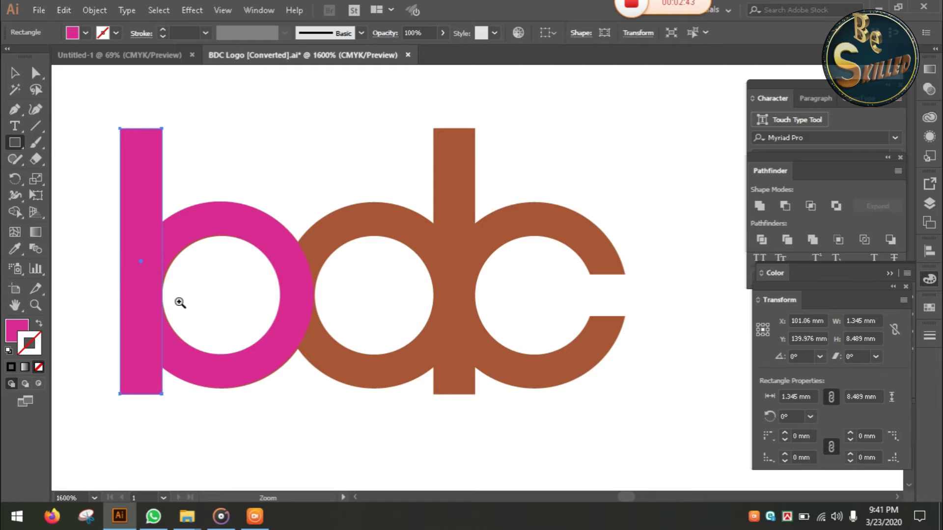
left_click(254, 298, "ctrl")
key("space")
left_click_drag(387, 271, 235, 365)
key("space")
left_click_drag(243, 267, 263, 216)
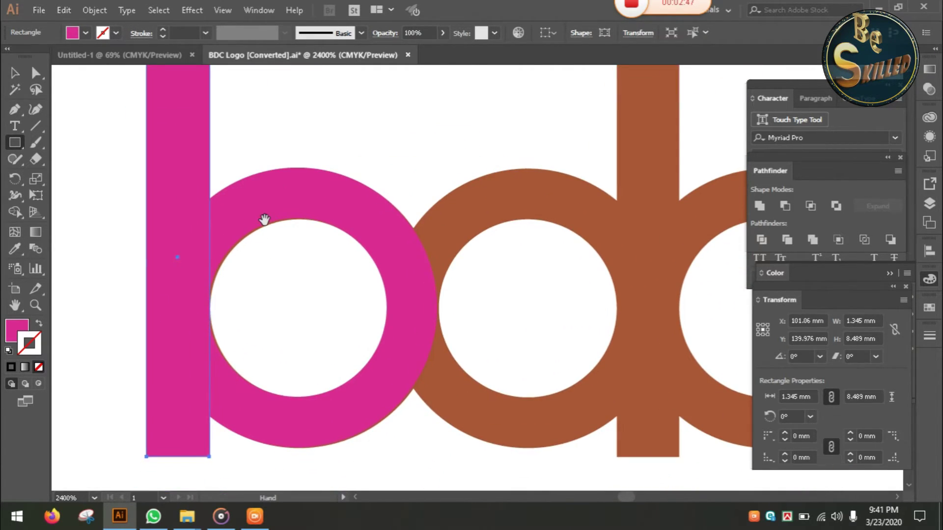
key("v")
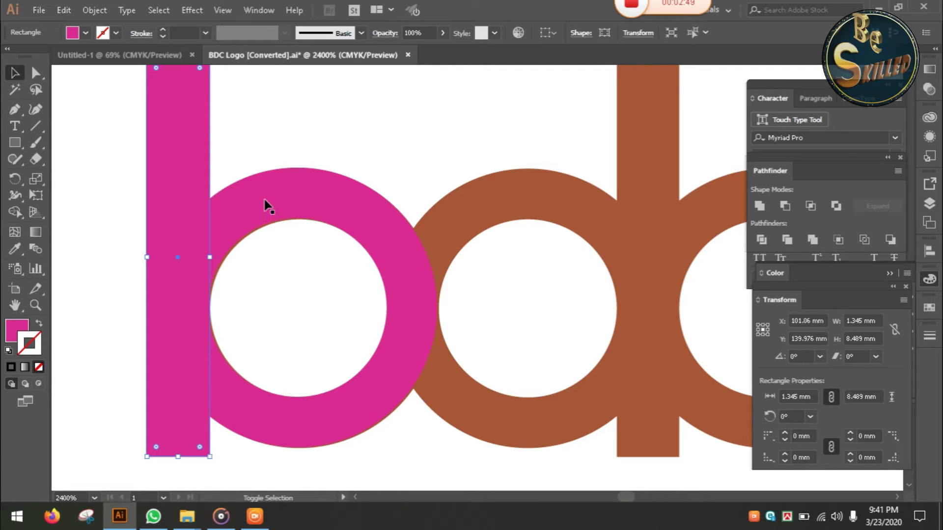
left_click(265, 206, "shift")
key("space")
left_click_drag(296, 230, 214, 226)
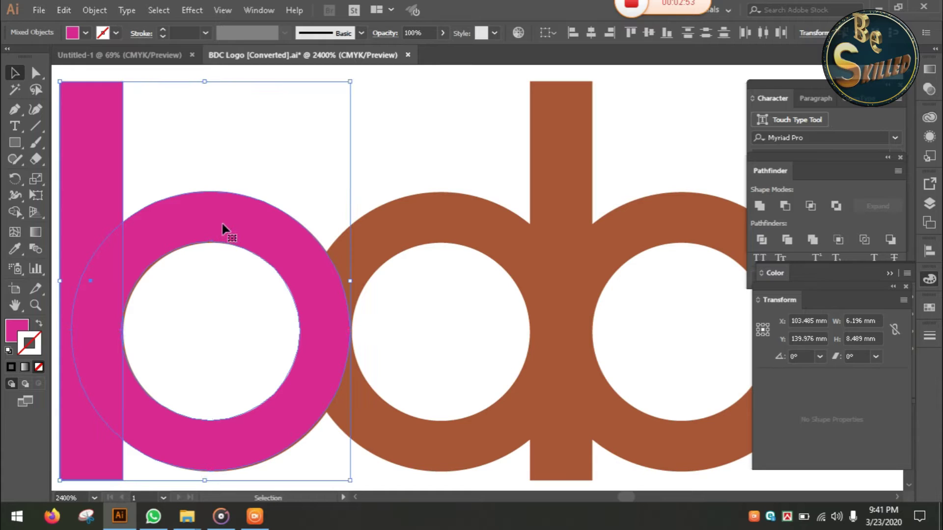
key("ctrl+minus")
key("space")
left_click_drag(394, 246, 192, 241)
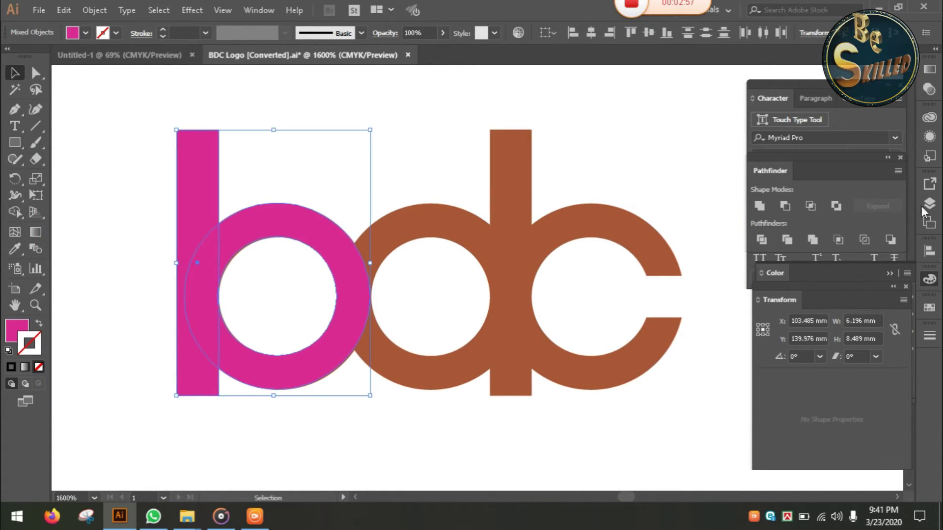
left_click(759, 205)
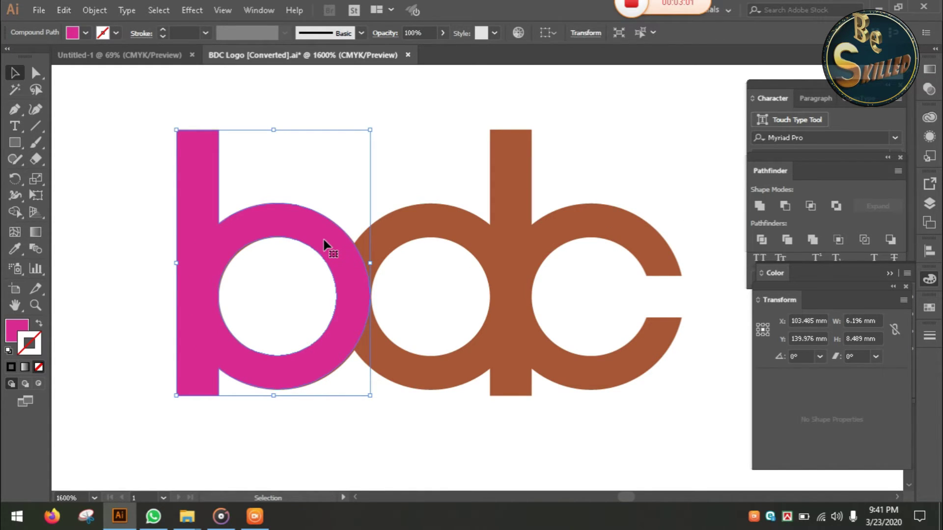
Make a copy of the b reflected across the vertical axis and move it horizontally onto the logo's d
key("o")
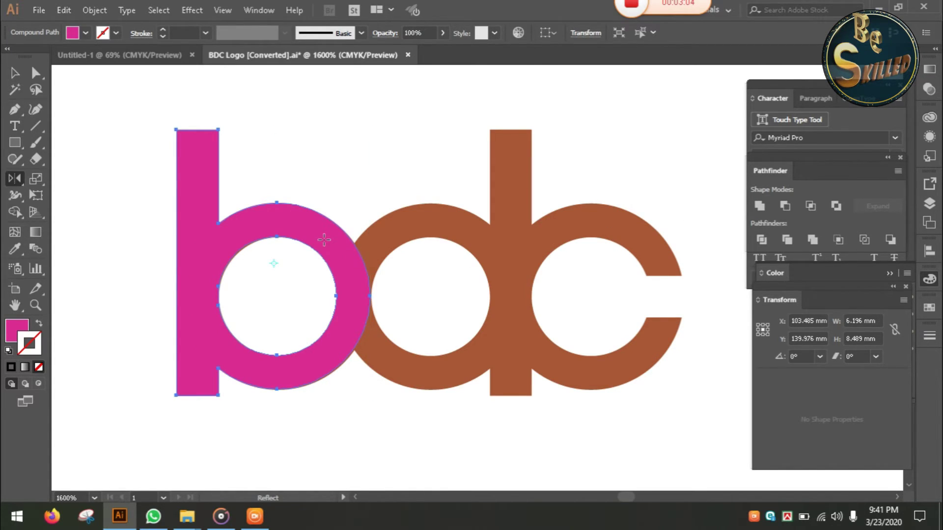
key("Return")
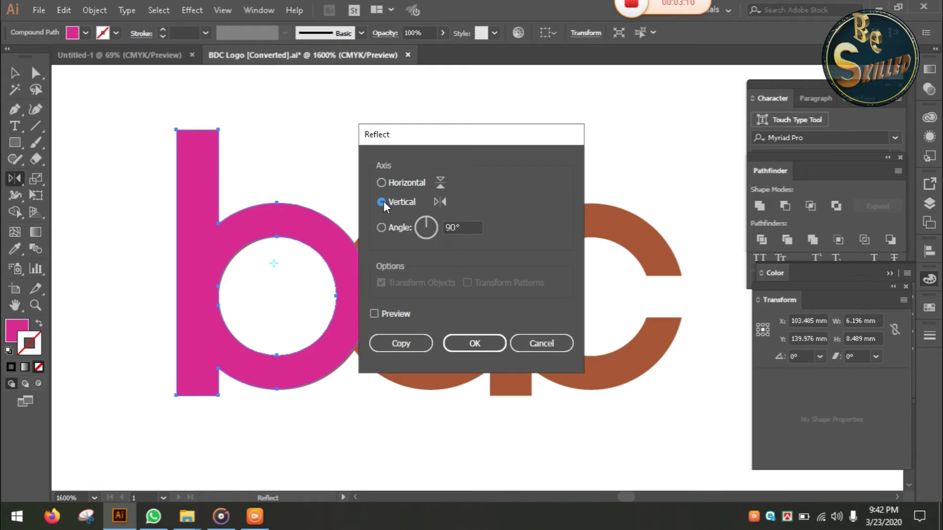
left_click(400, 343)
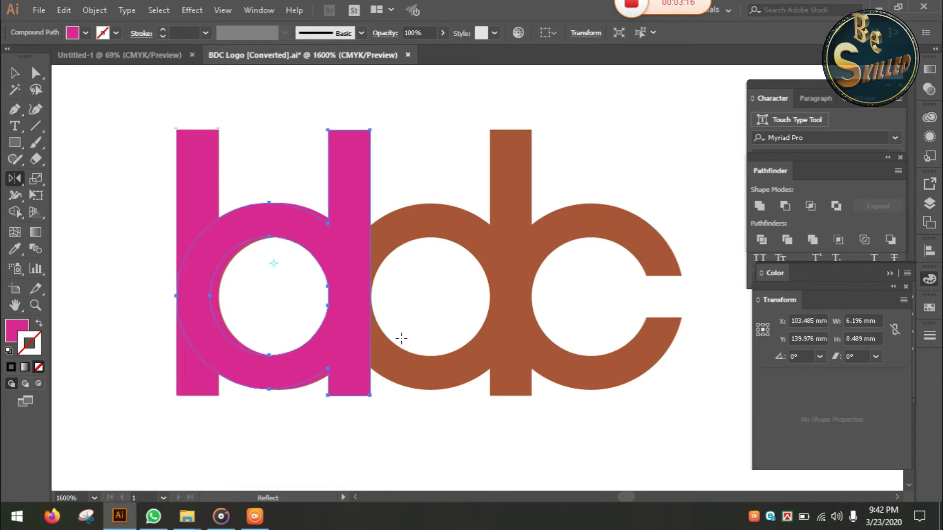
key("v")
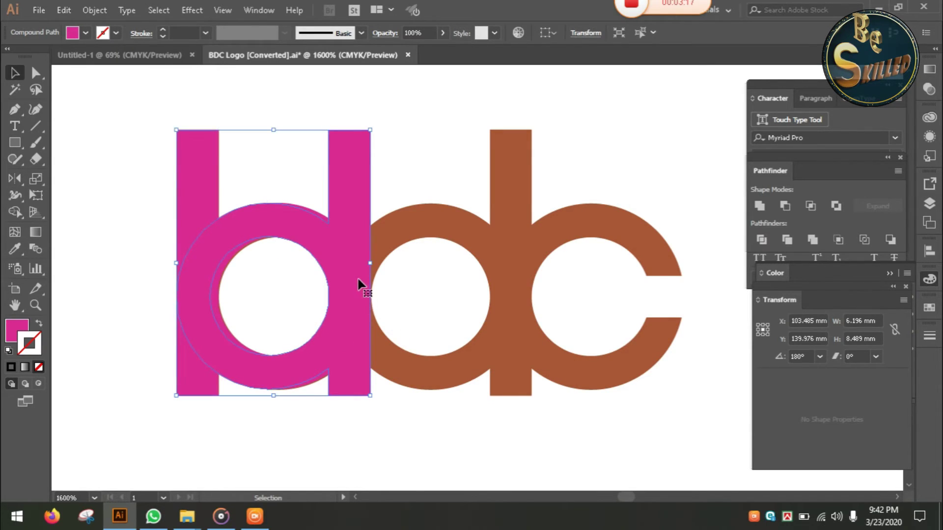
left_click_drag(357, 268, 519, 259)
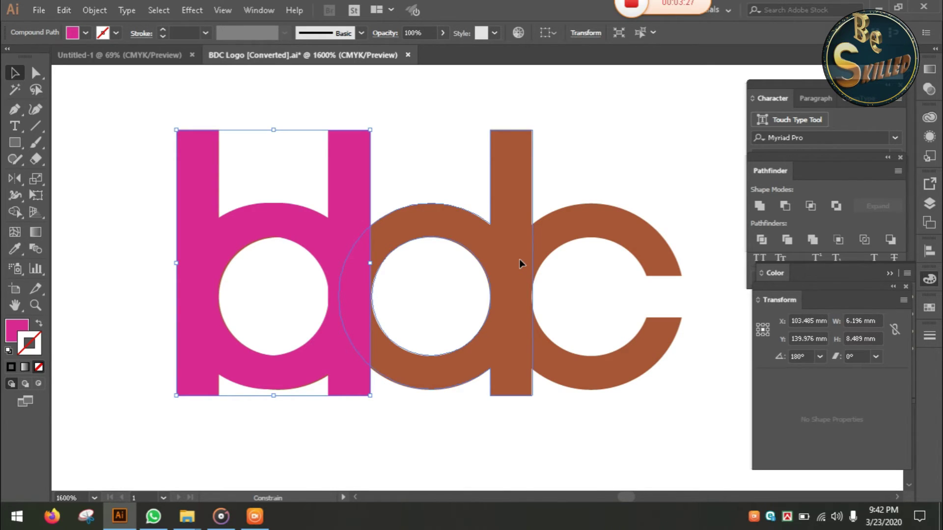
left_click_drag(520, 259, 520, 260)
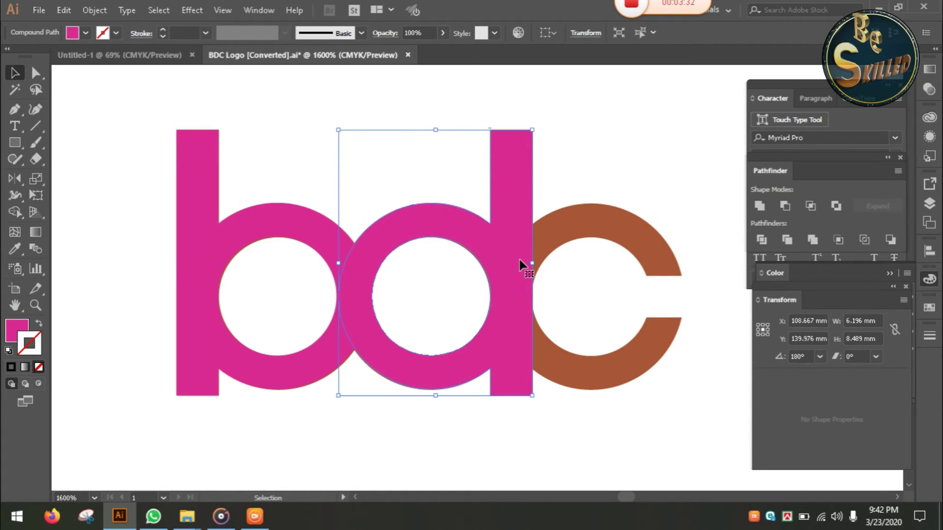
left_click(577, 272)
left_click_drag(602, 290, 451, 243)
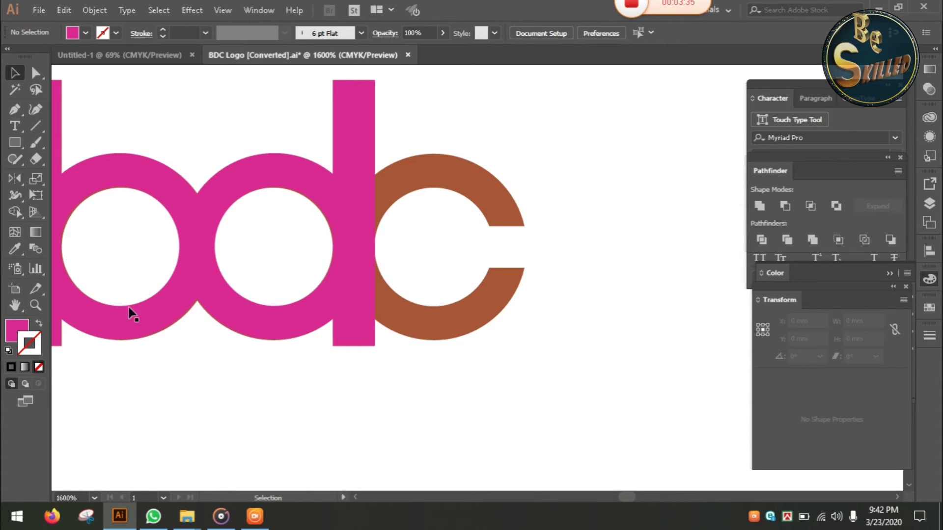
left_click(15, 143)
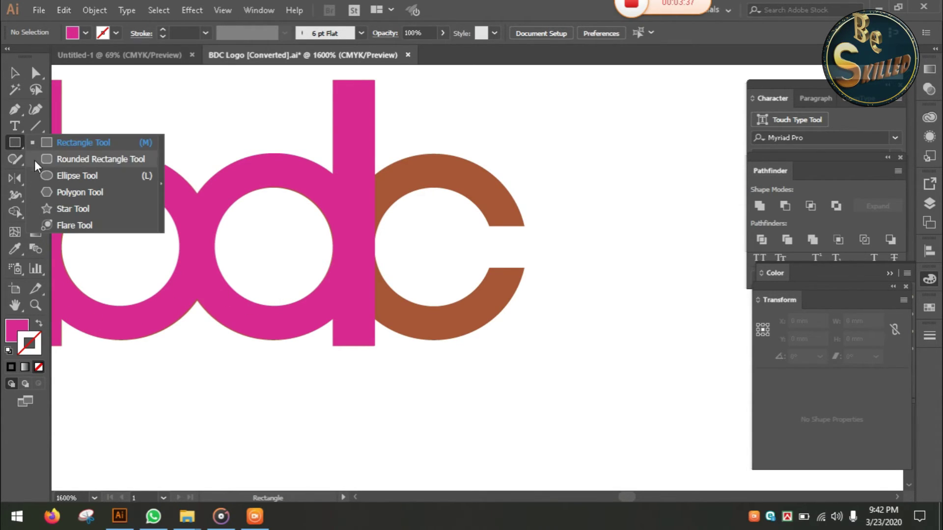
left_click(54, 180)
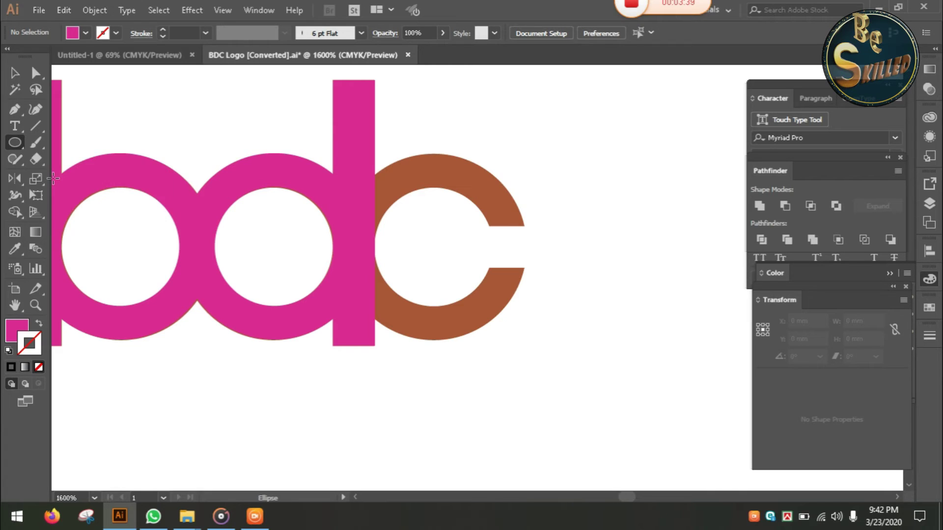
left_click_drag(452, 263, 493, 293)
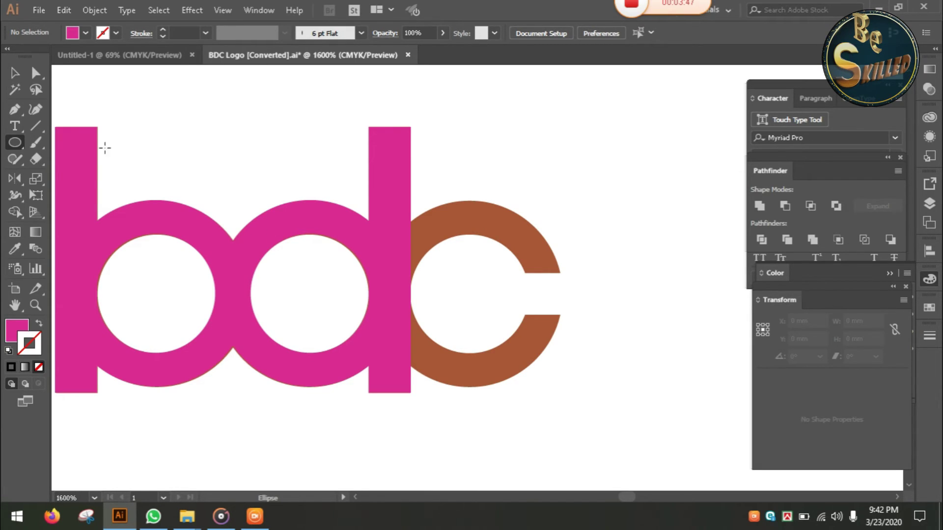
Copy the d's ring with the Group Selection tool and place it over the logo's c
left_click(35, 73)
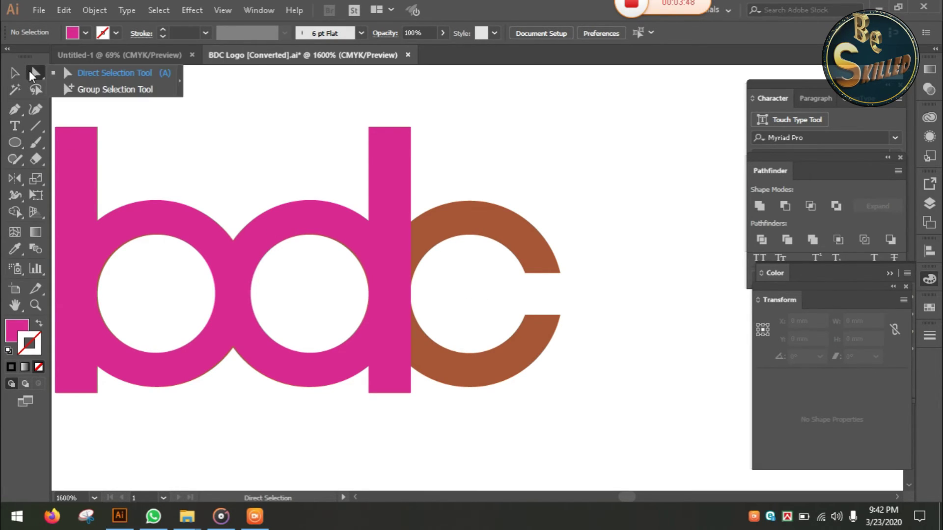
left_click(64, 89)
left_click(313, 247)
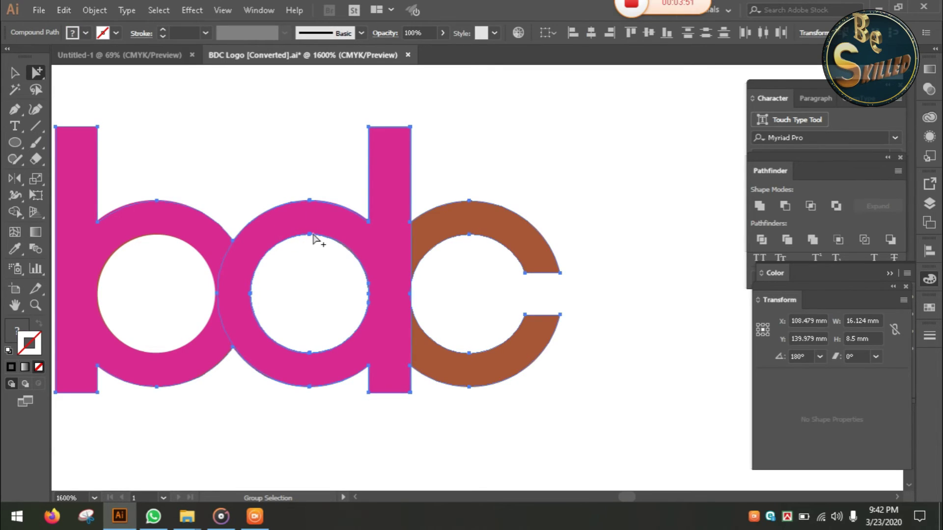
left_click(531, 133)
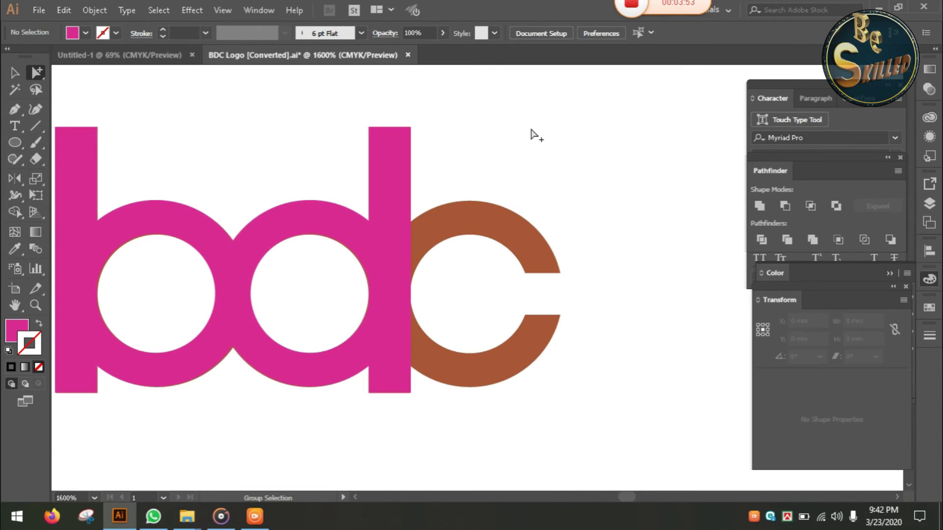
left_click(294, 217)
left_click_drag(295, 218, 457, 232)
left_click_drag(516, 249, 590, 395)
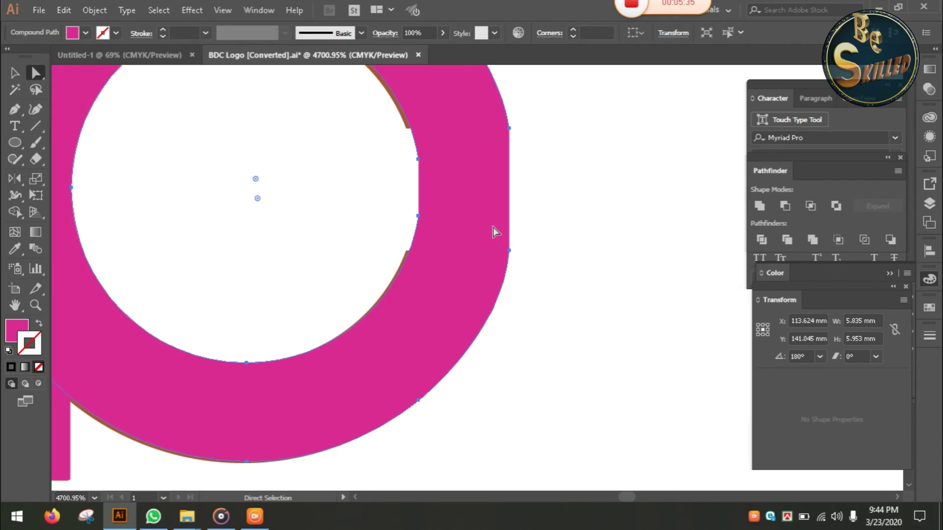
Cut the ring's inner path with Scissors at both ends of the c's opening and delete the leftover segments between the cuts
scroll(493, 229, "up", 3)
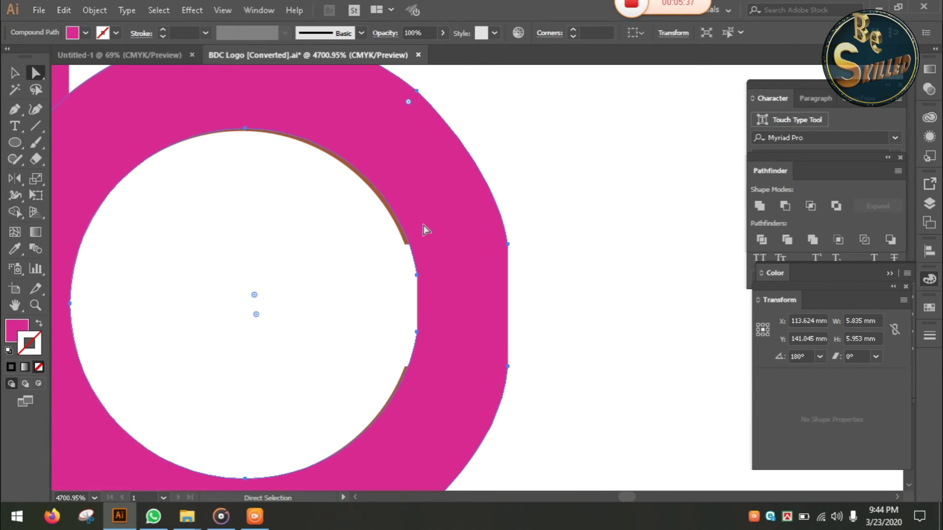
key("c")
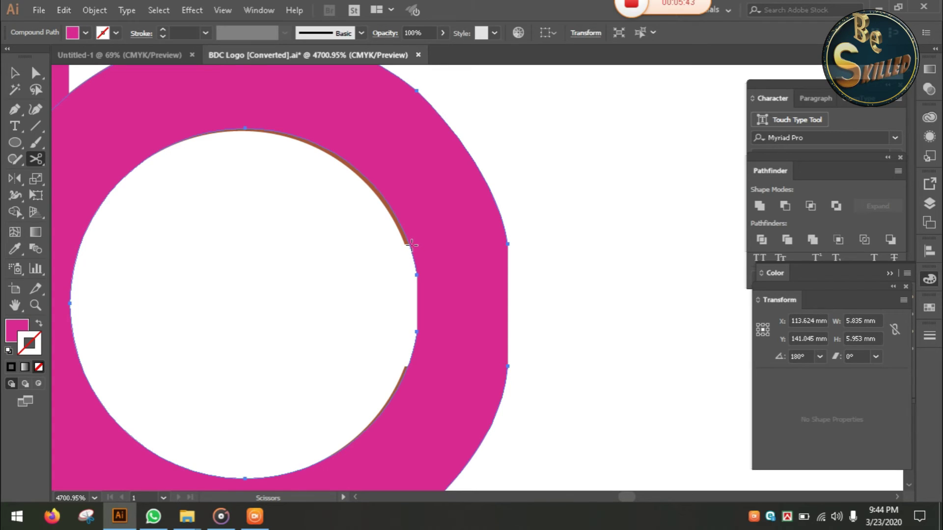
left_click(410, 243)
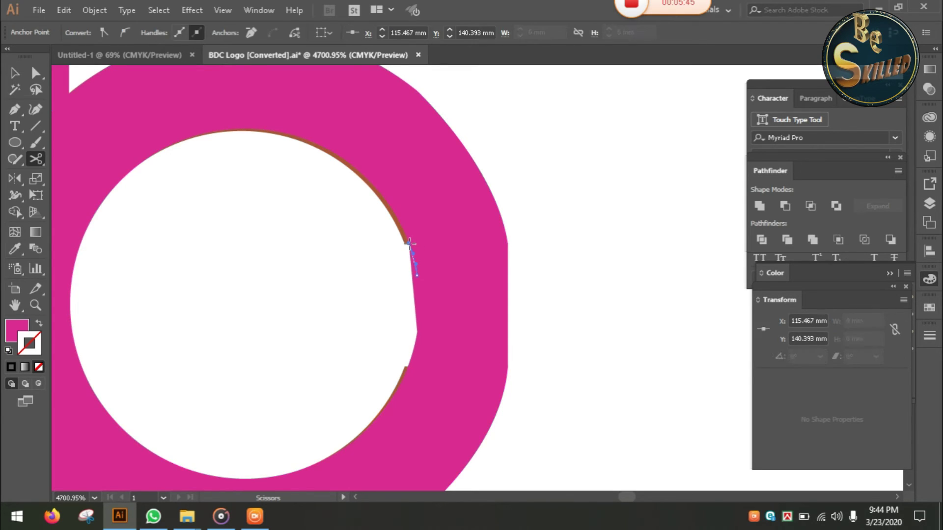
key("a")
left_click(409, 366)
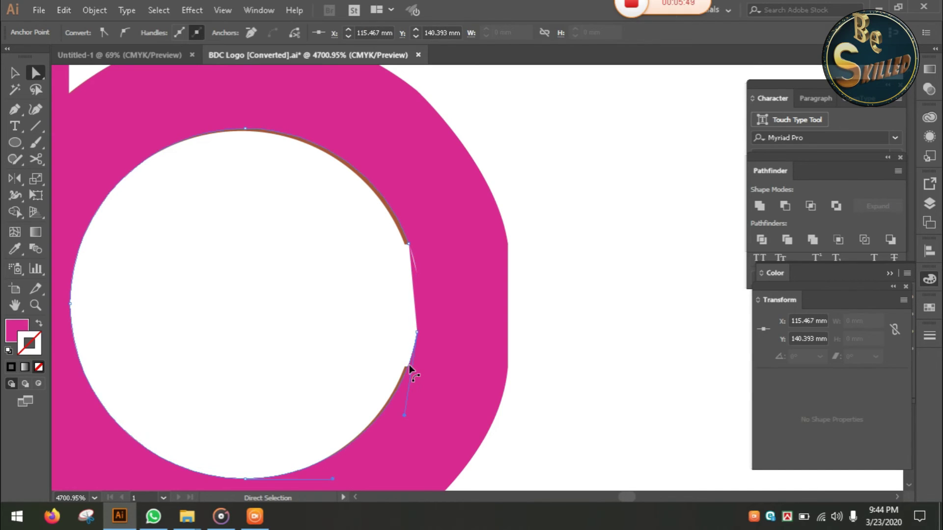
key("c")
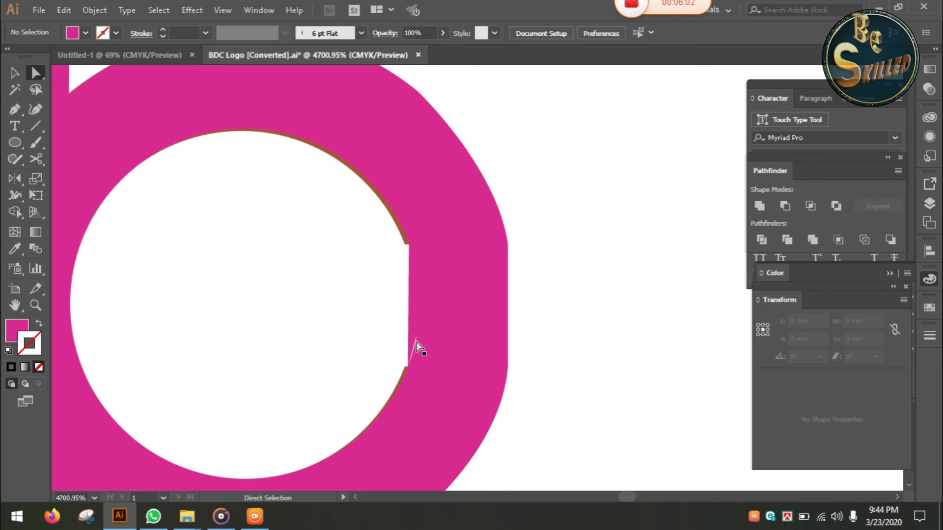
left_click(416, 342)
key("Delete")
Close the c's two open ends with the Pen tool, joining the inner path's endpoints to the outer path's endpoints with straight edges
key("p")
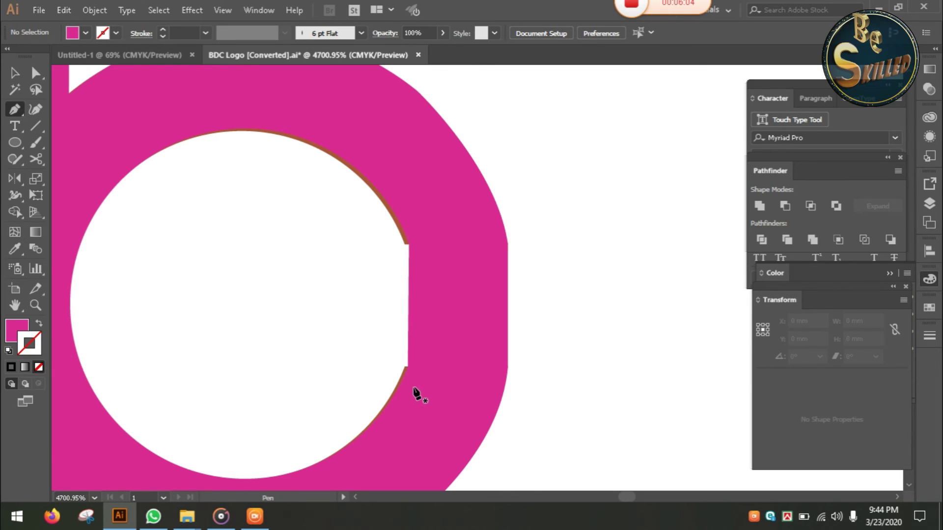
left_click(407, 367)
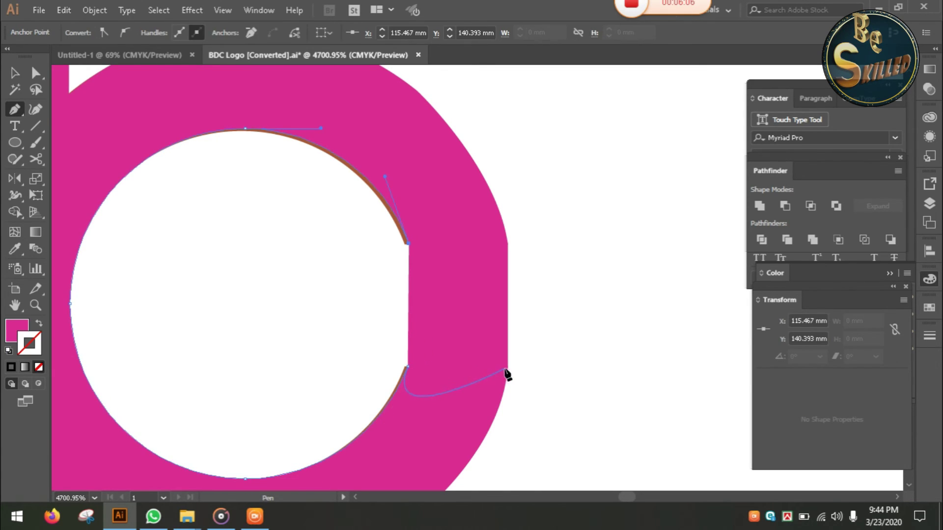
left_click(508, 366)
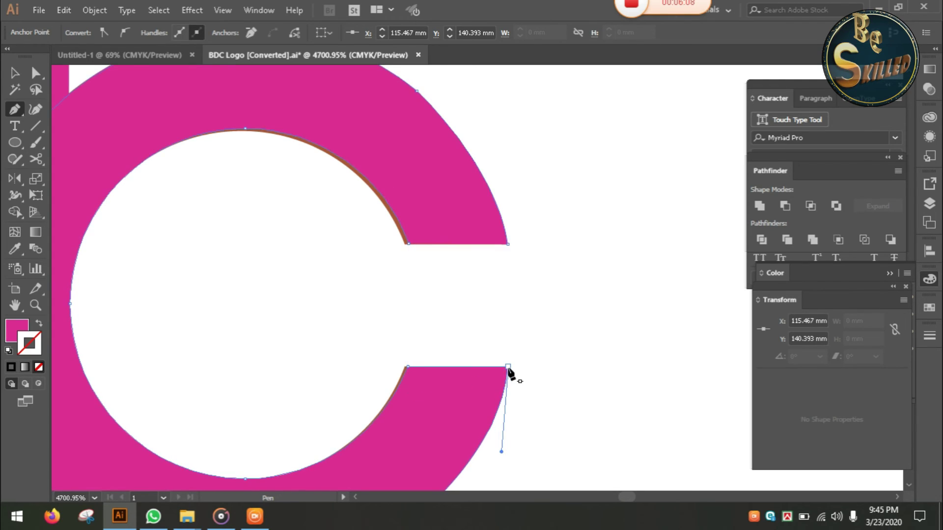
left_click(408, 244)
left_click(508, 244)
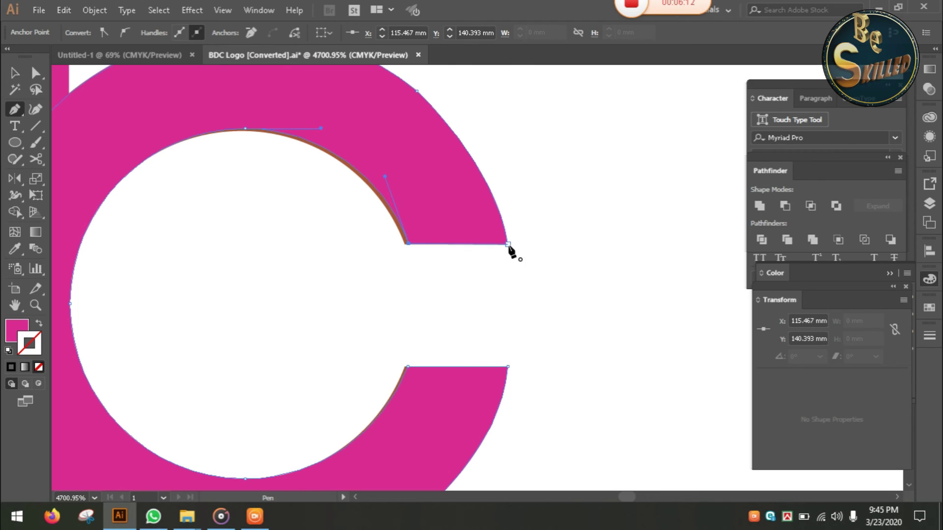
left_click(509, 245)
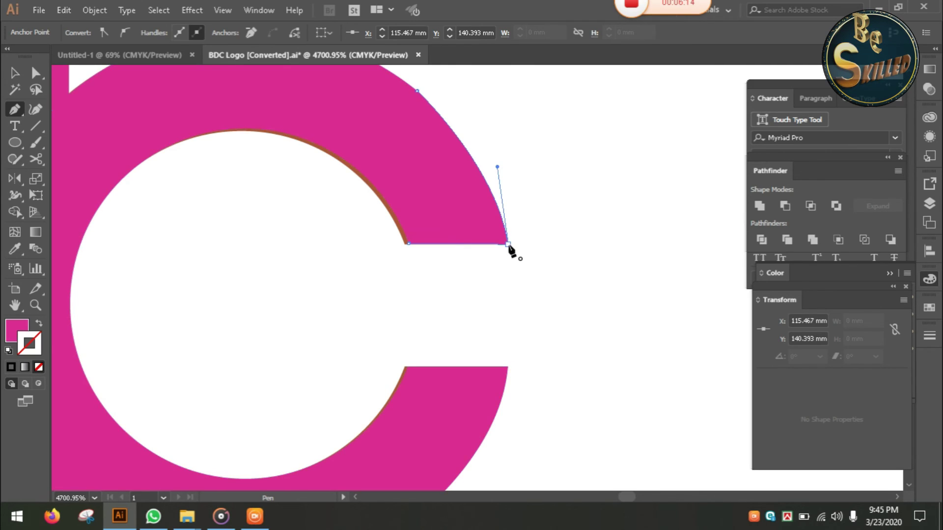
left_click(543, 266, "ctrl")
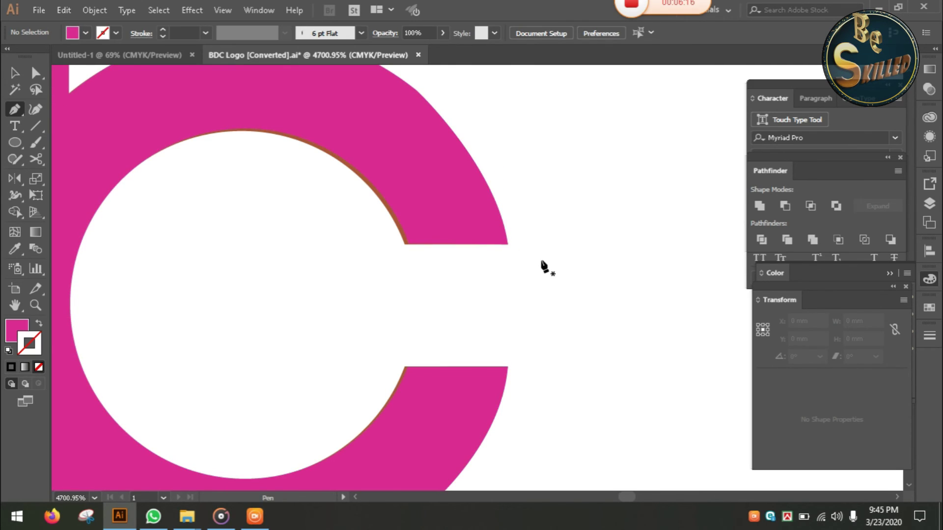
Group the traced b, d and c letters and move the group down, clear of the original logo
key("ctrl+minus")
key("ctrl+minus")
key("ctrl+minus")
key("ctrl+minus")
key("ctrl+minus")
key("ctrl+minus")
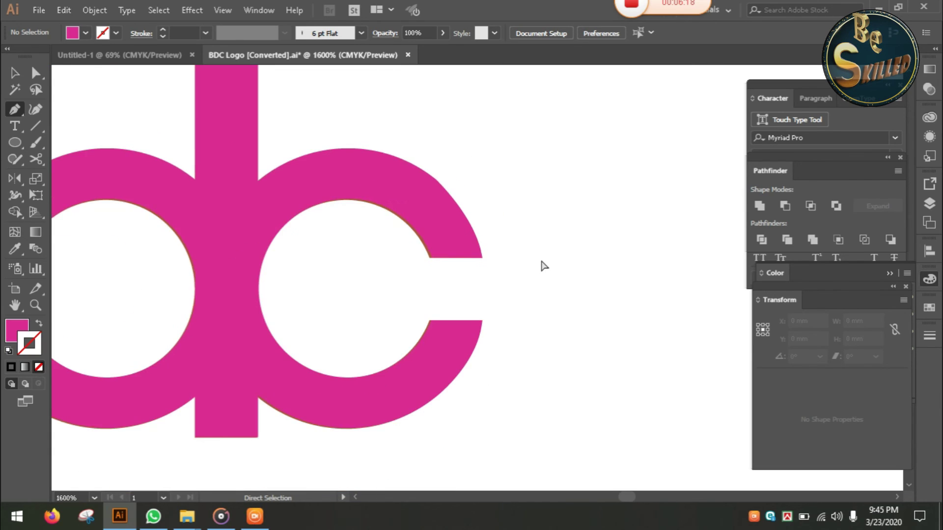
key("ctrl+minus")
key("v")
left_click(453, 297)
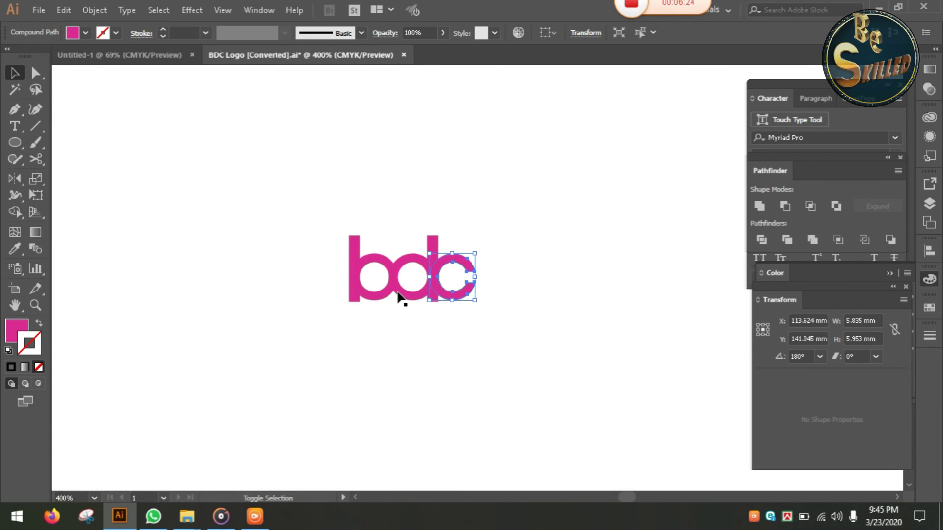
left_click(396, 290, "shift")
left_click(369, 297, "shift")
key("ctrl+g")
left_click_drag(369, 299, 374, 392)
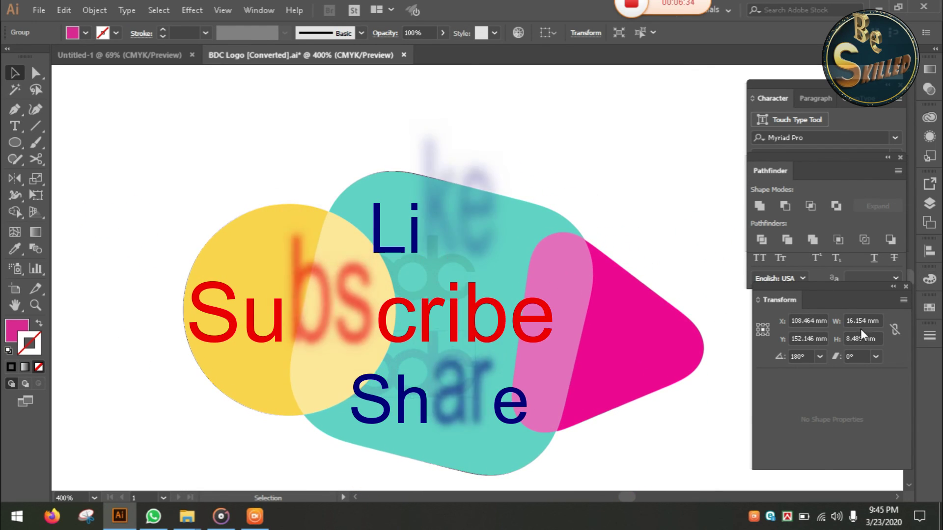
Open the color settings for the grouped bdc logo
left_click(924, 279)
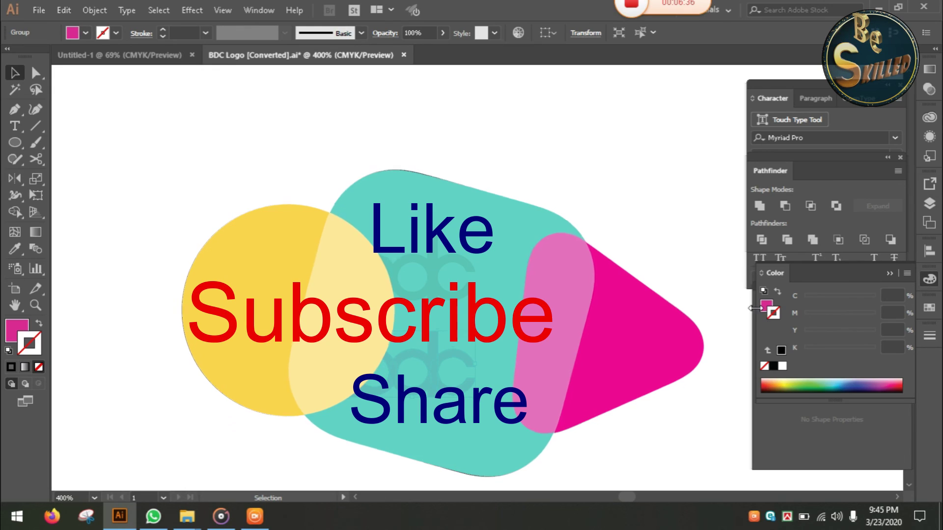